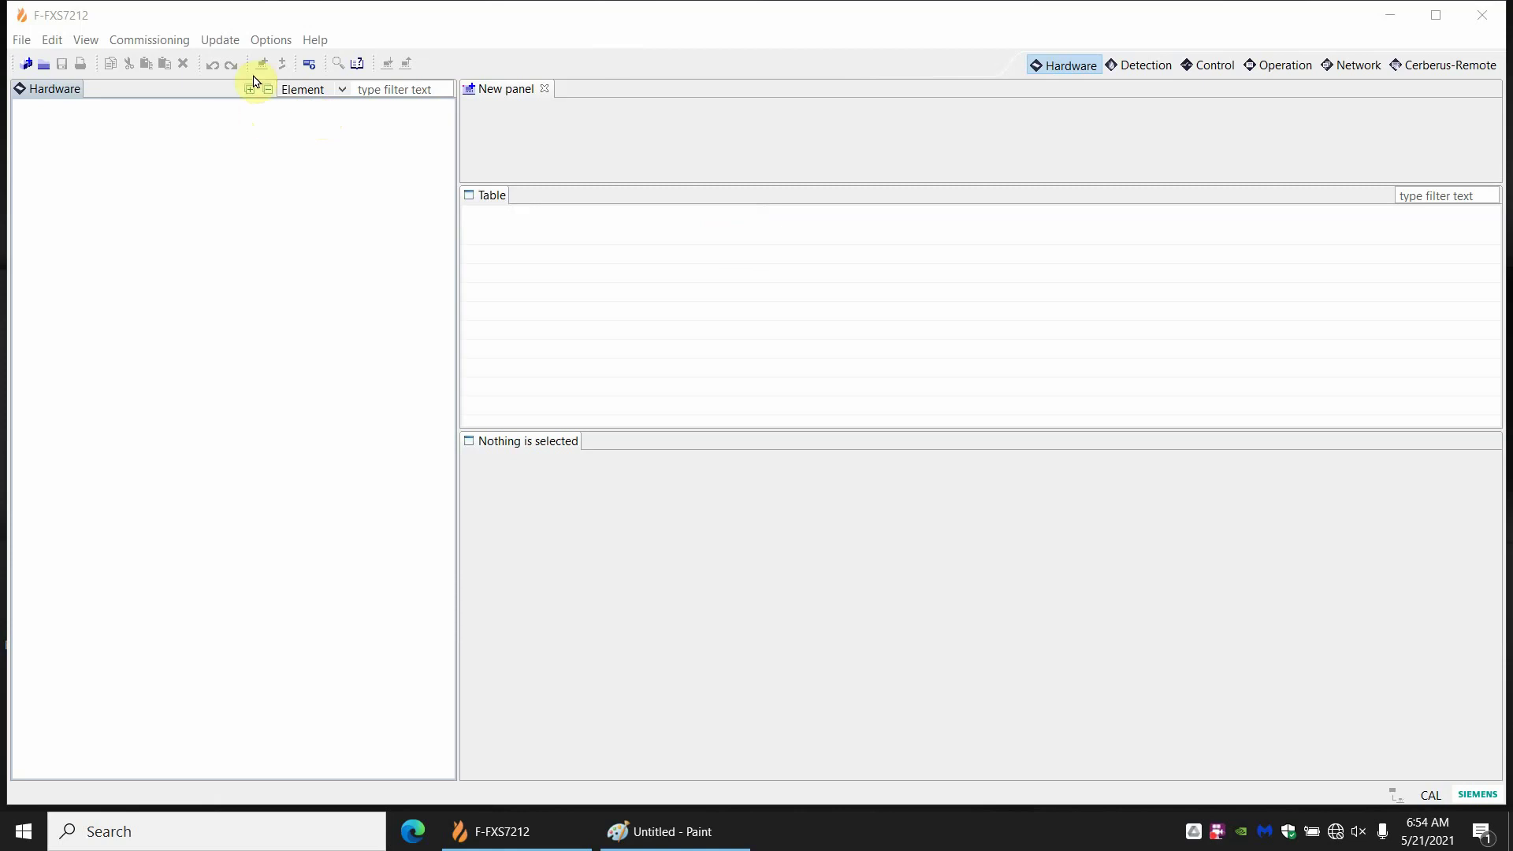
# - Create a new site named "video training" with the Cerberus PRO Standard BDV, overwriting the existing site file
pyautogui.click(22, 42)
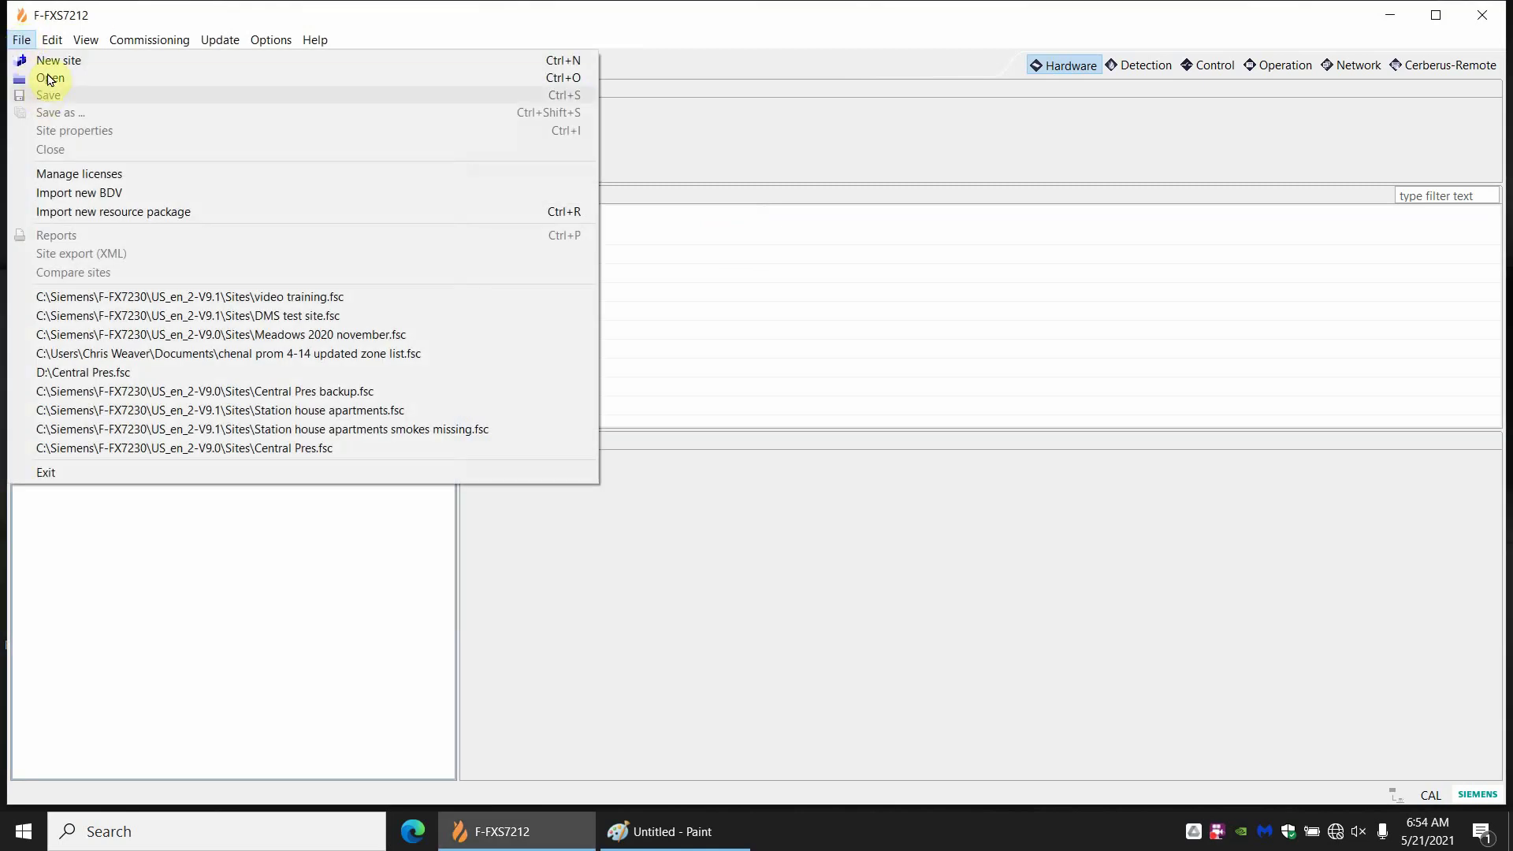
pyautogui.click(53, 60)
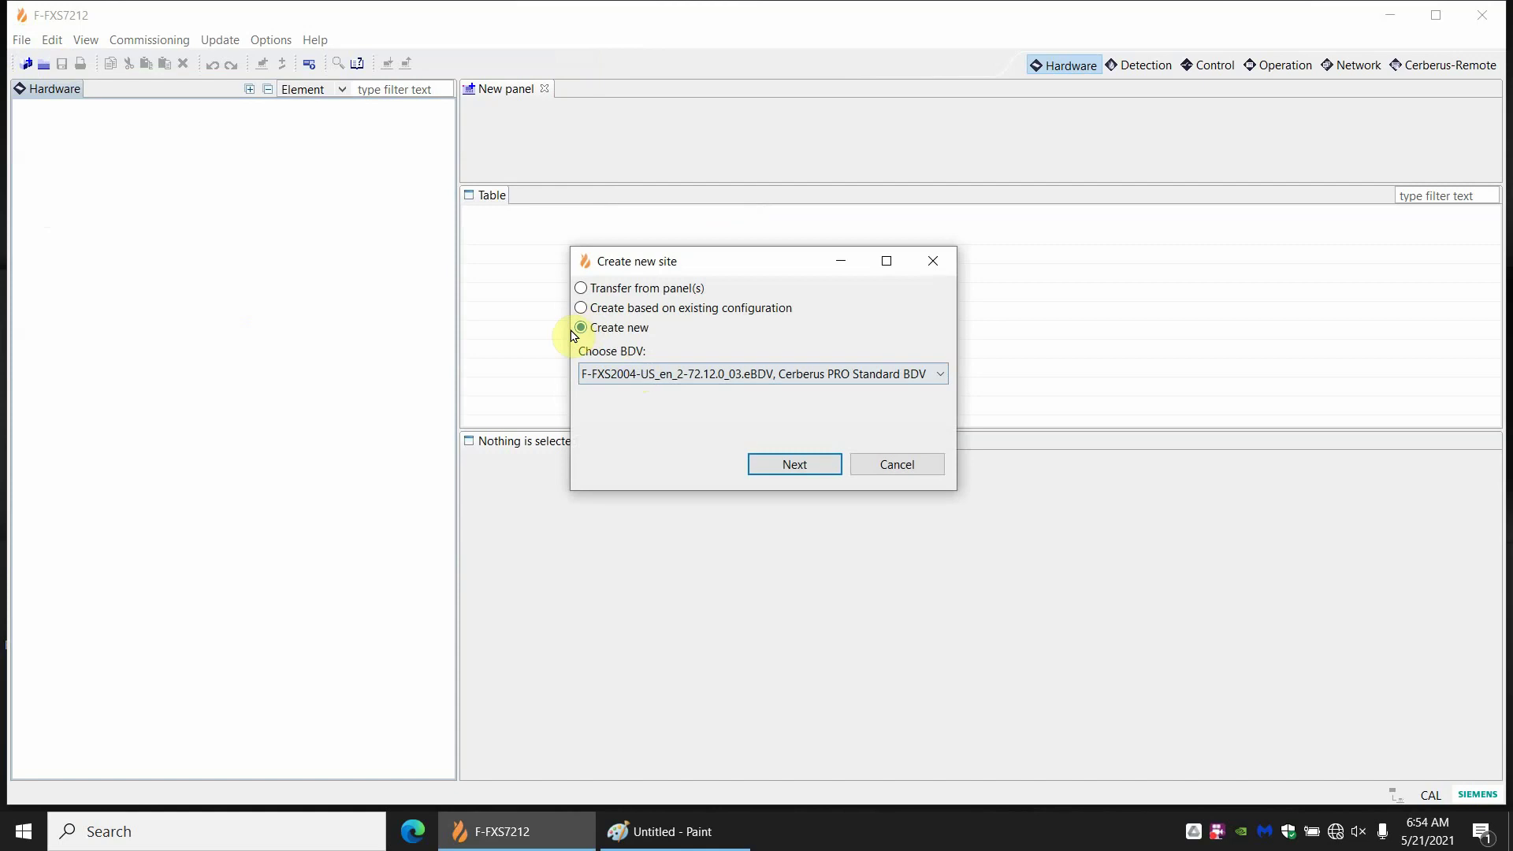
pyautogui.click(793, 463)
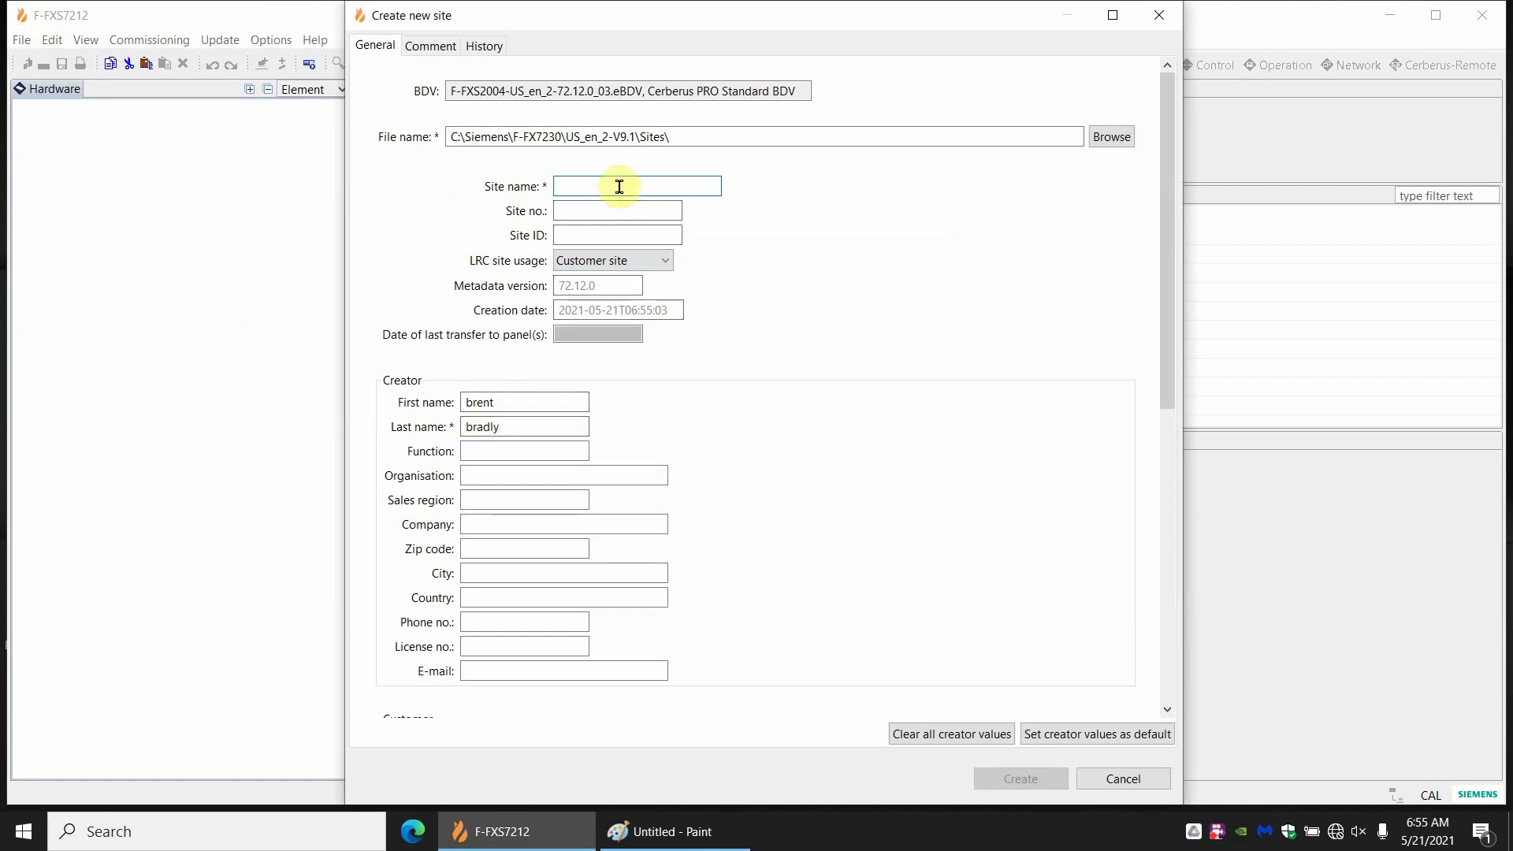
pyautogui.write('video tra')
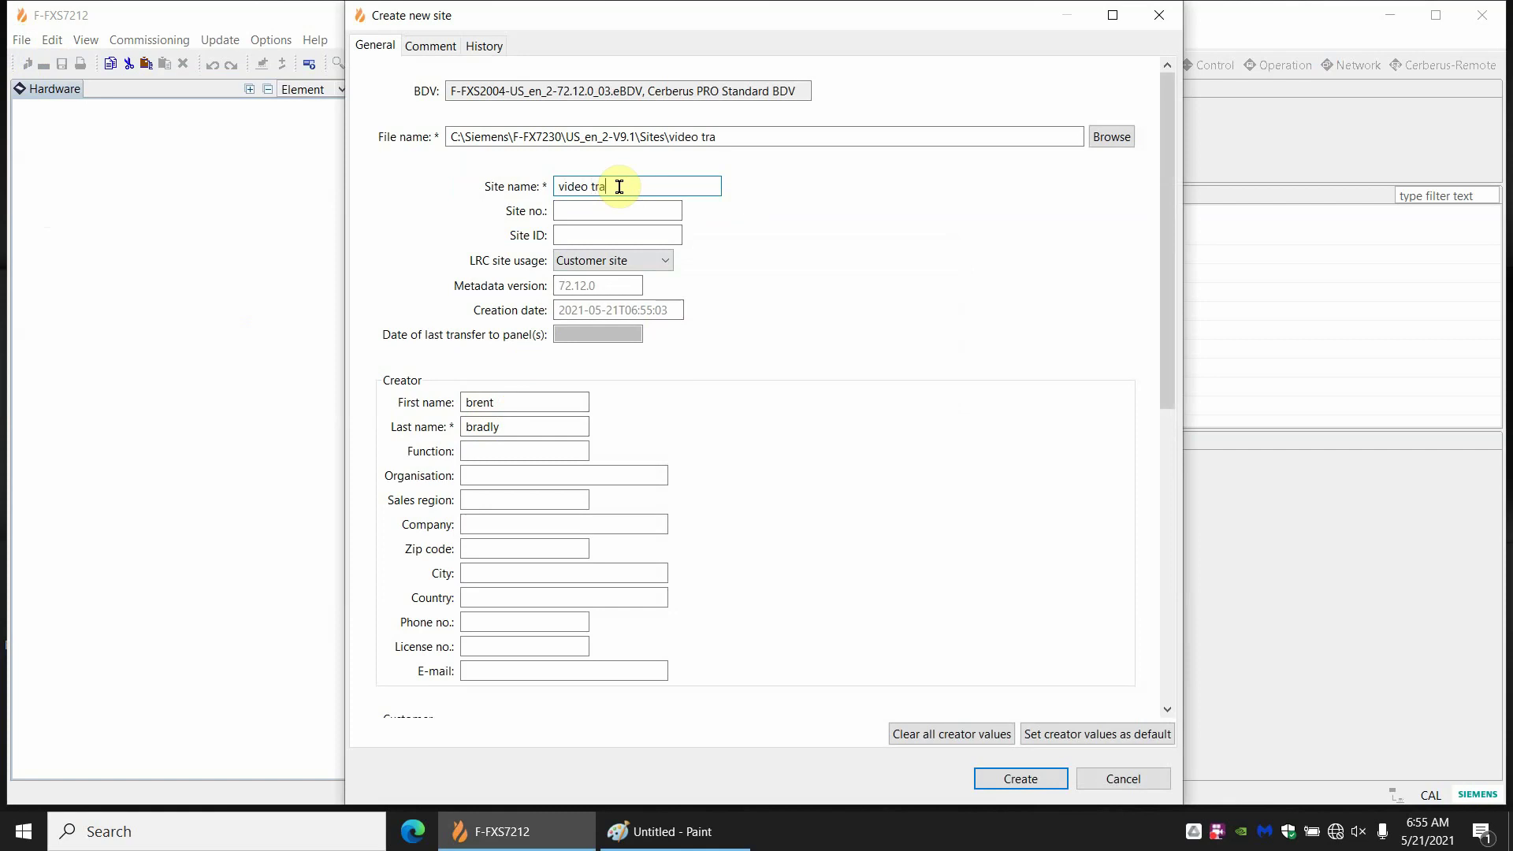
pyautogui.write('ining')
pyautogui.moveTo(638, 186); pyautogui.dragTo(556, 186)
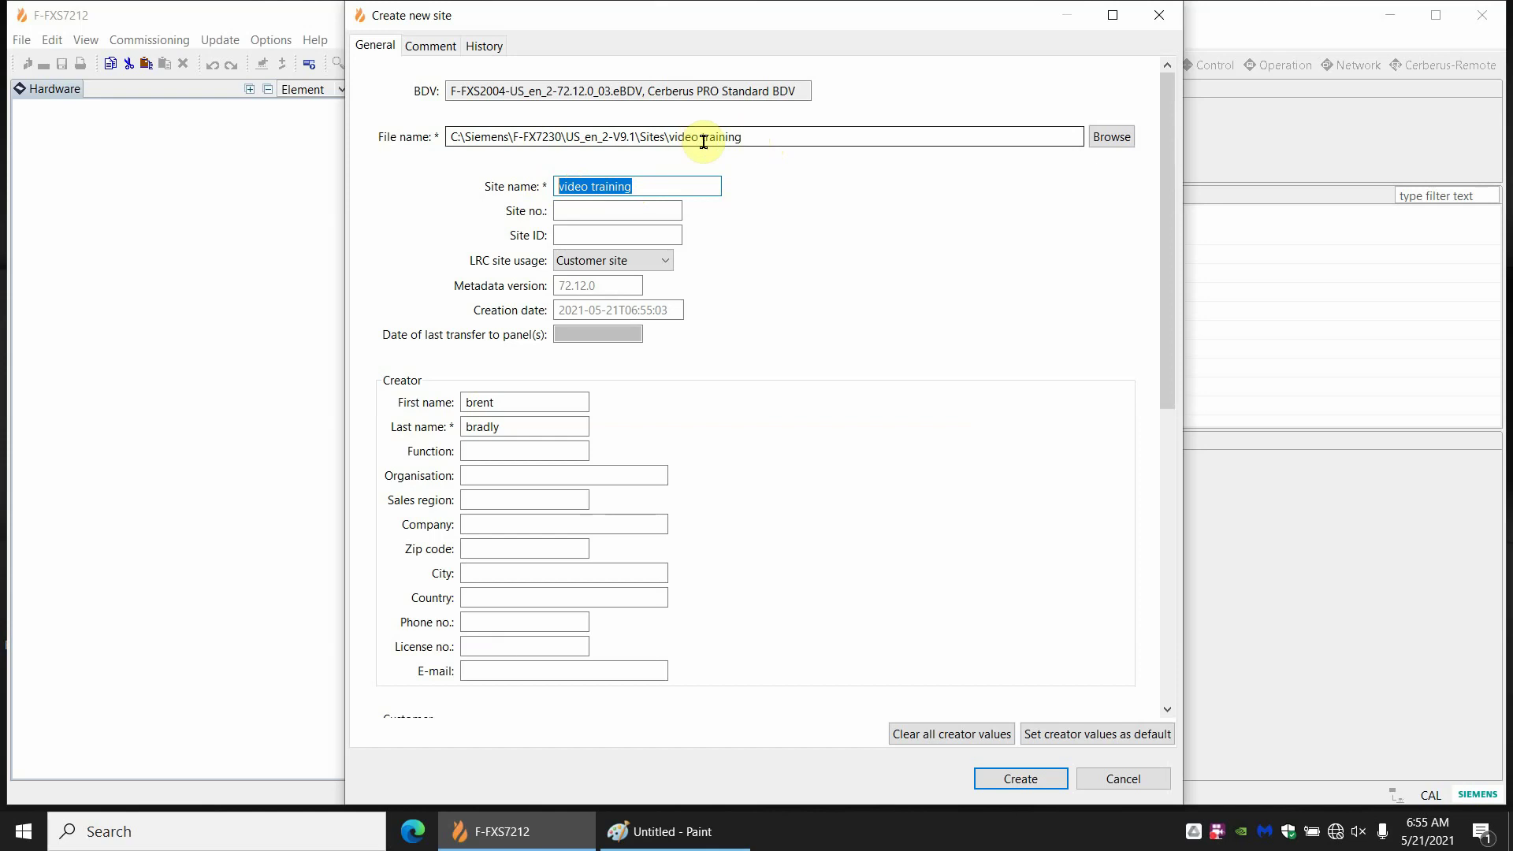
pyautogui.click(1018, 780)
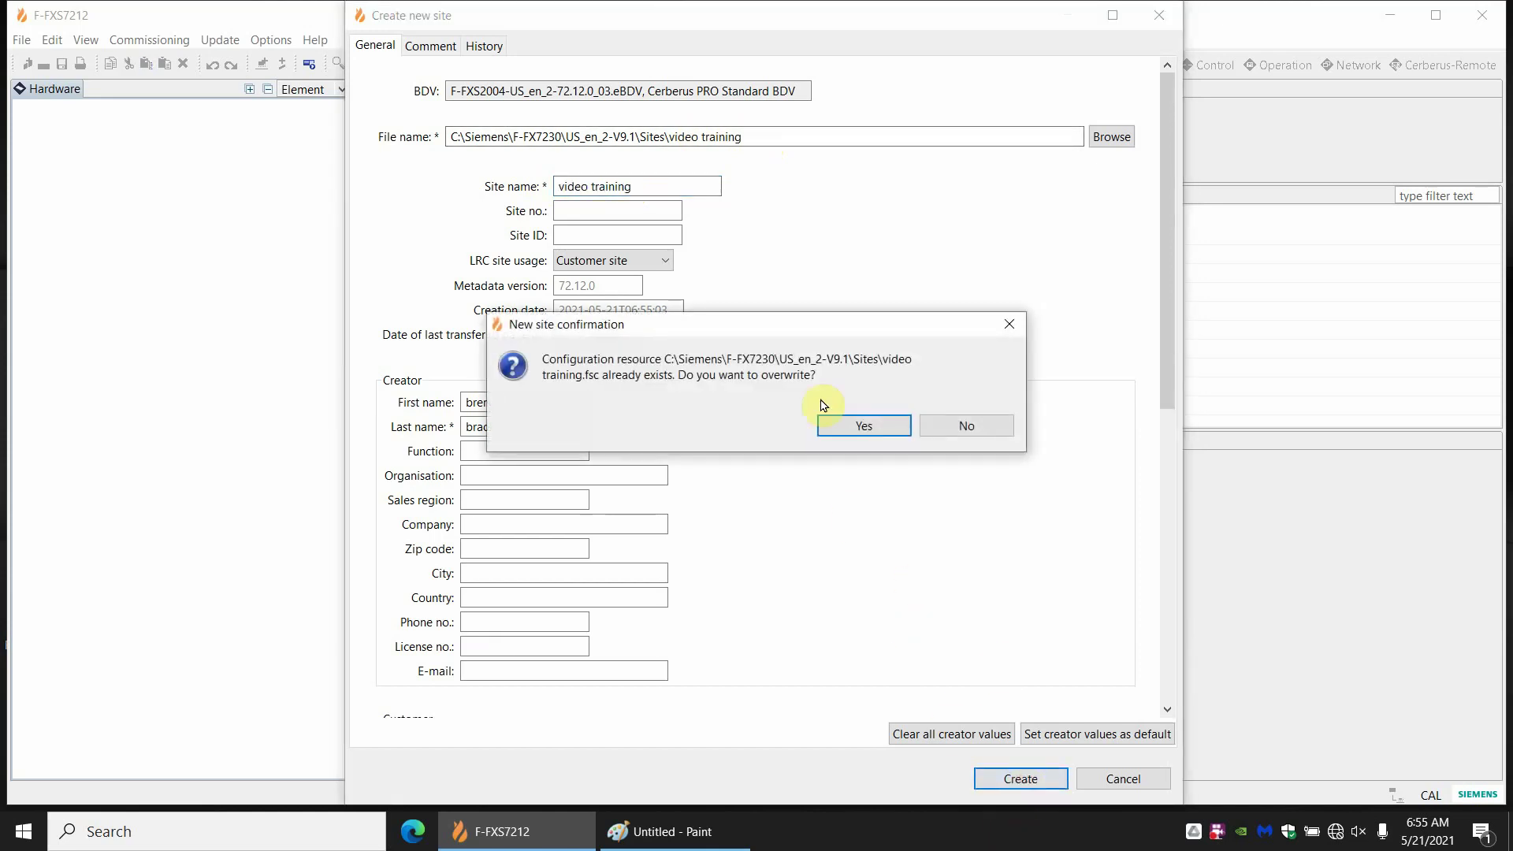
pyautogui.click(865, 424)
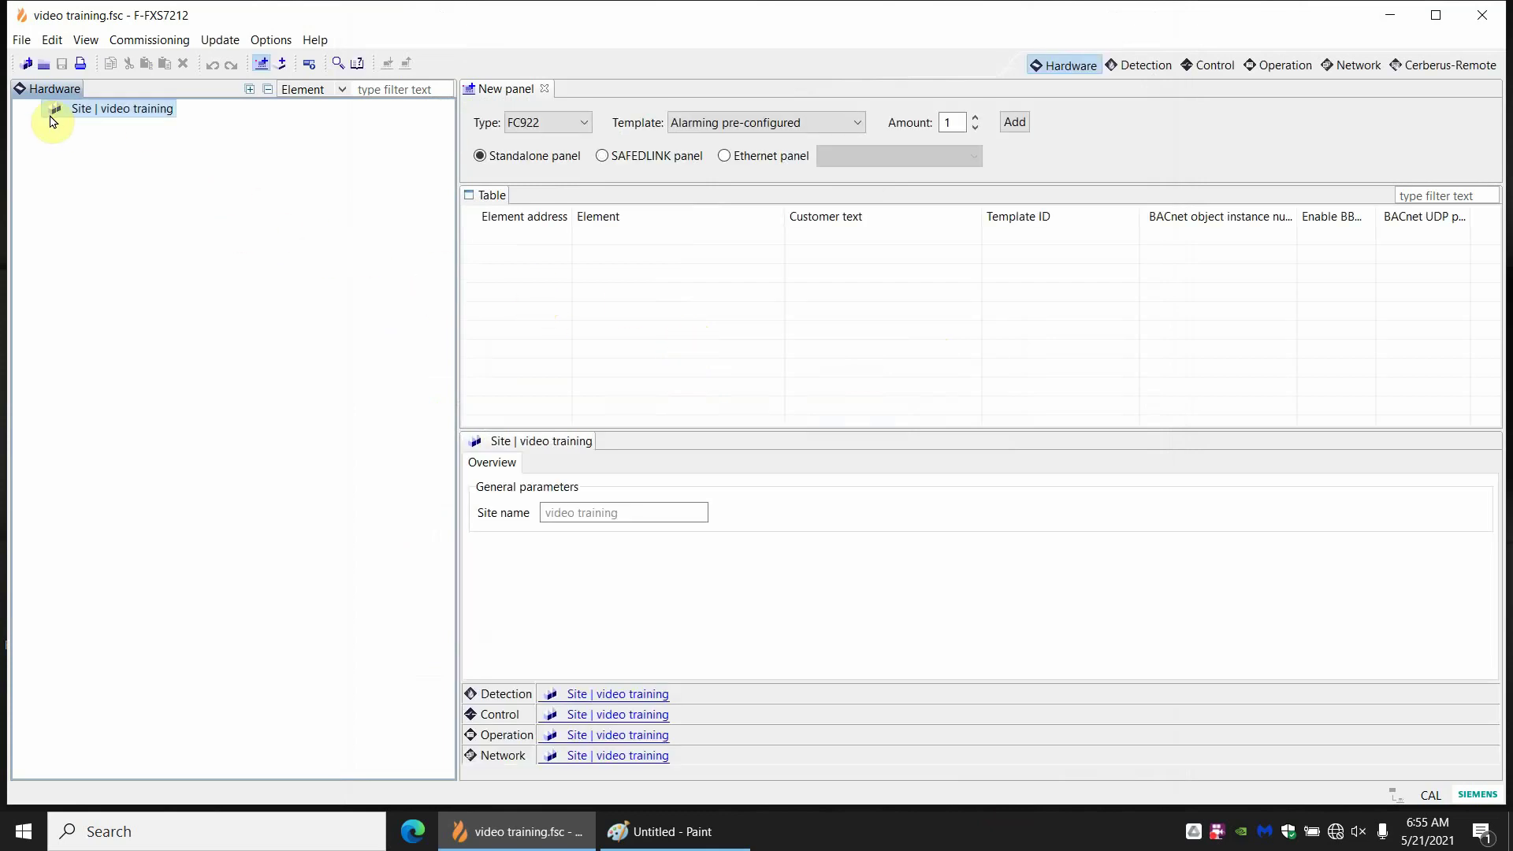
# - Add one FC922 standalone panel with the Alarming pre-configured template to the site
pyautogui.click(87, 114)
pyautogui.click(944, 122)
pyautogui.moveTo(943, 123); pyautogui.dragTo(966, 124)
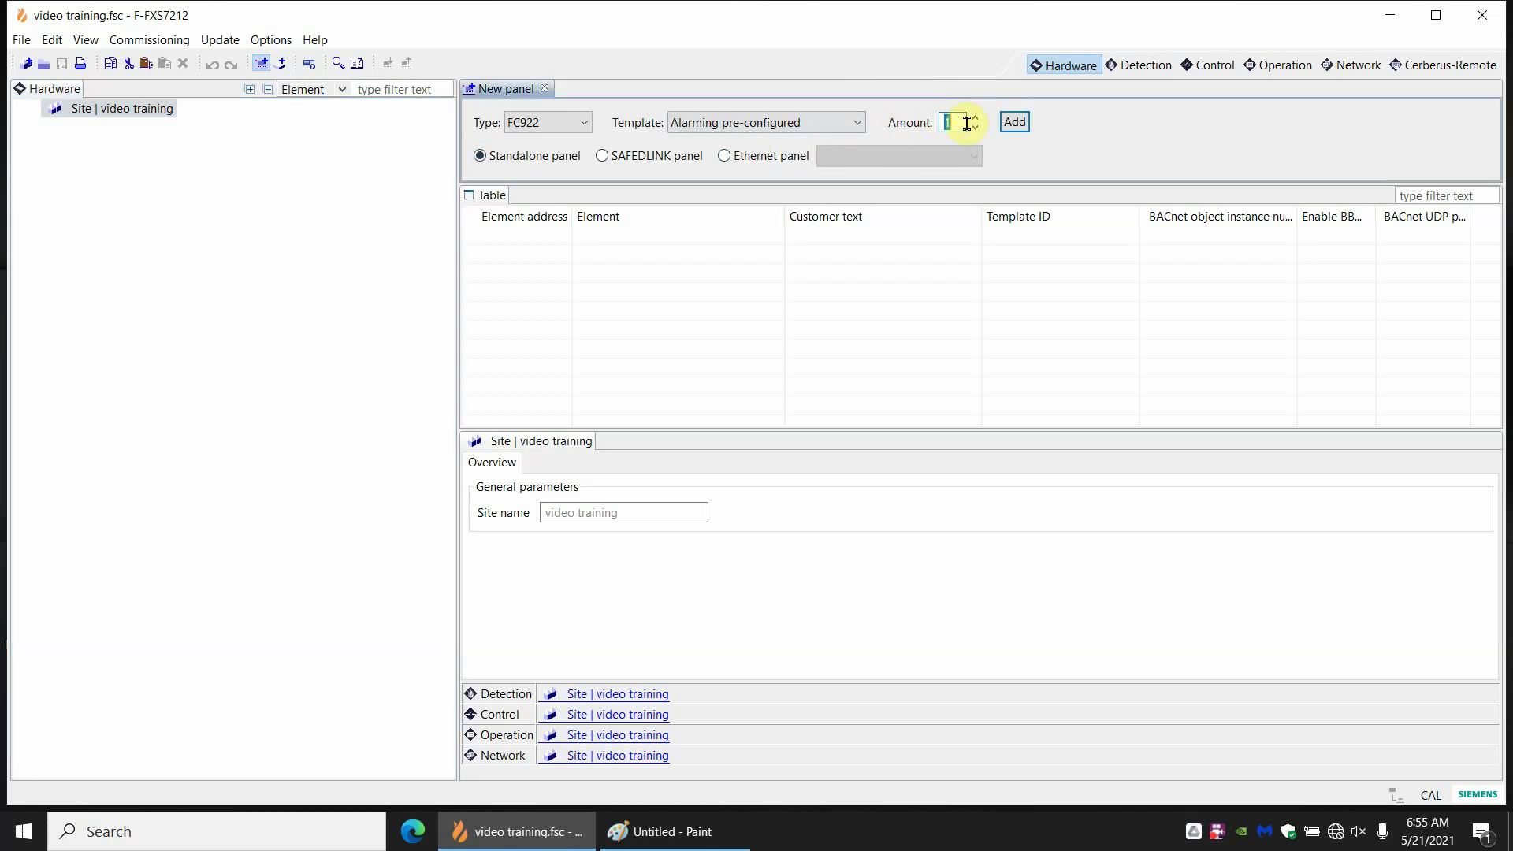
pyautogui.click(1017, 124)
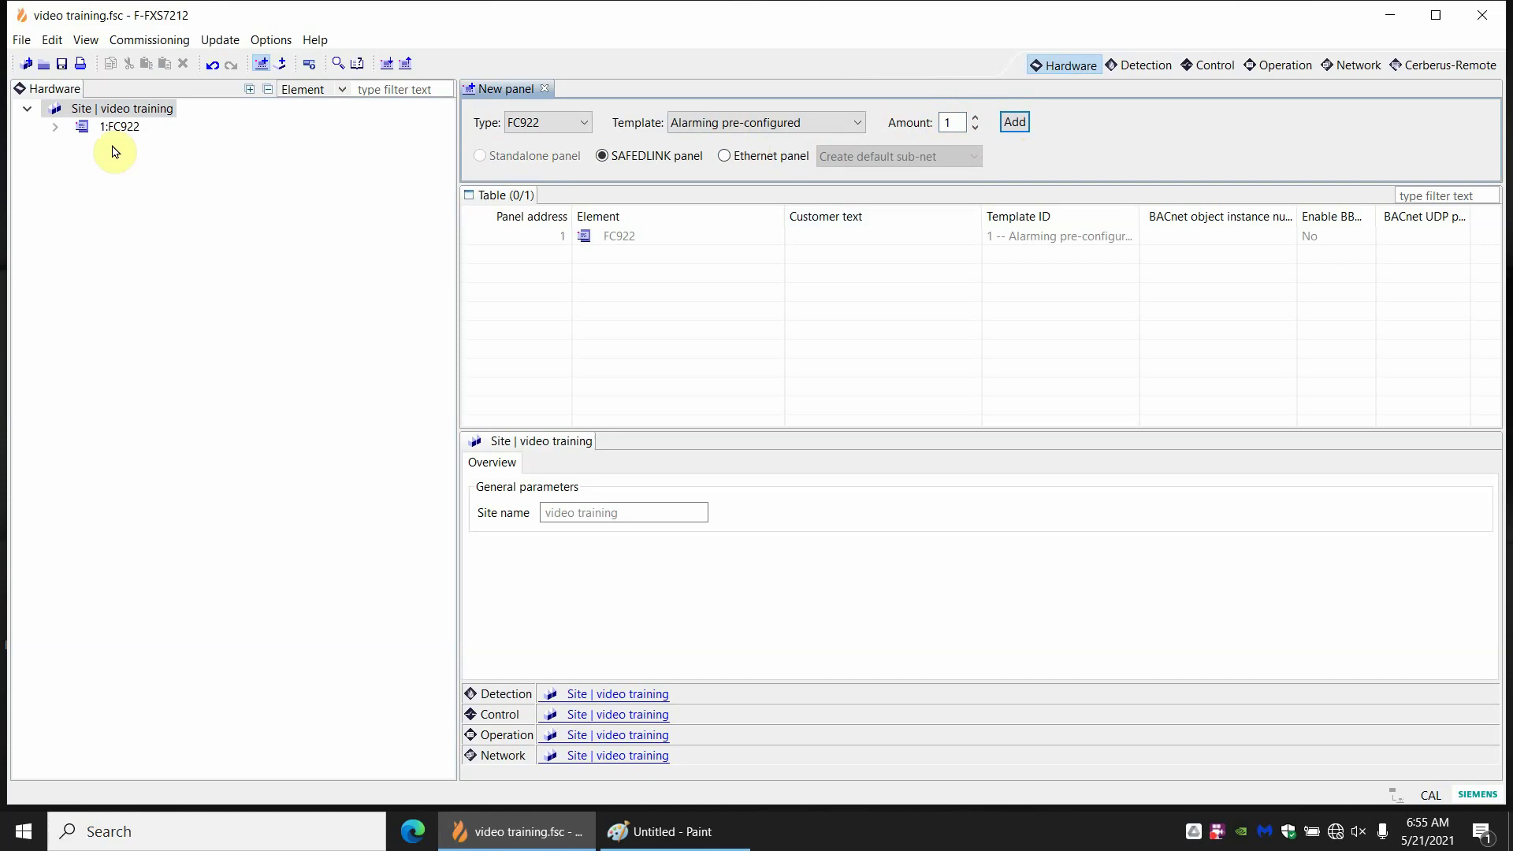
# - Expand the FC922 panel's periphery board, C-NET card, communication interfaces and Onboard NAC to view their elements
pyautogui.click(55, 126)
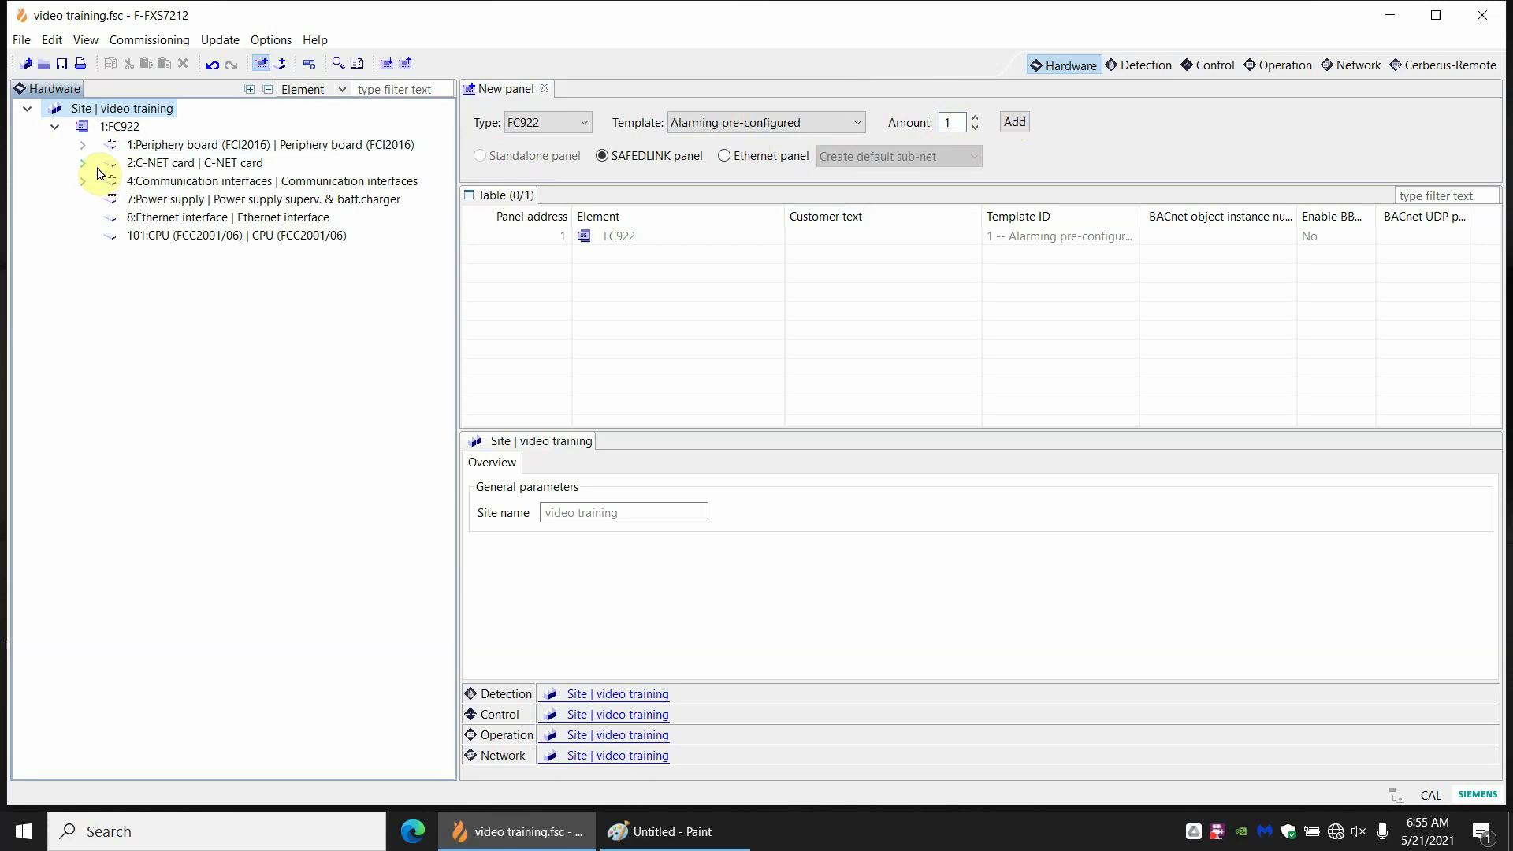
pyautogui.click(84, 144)
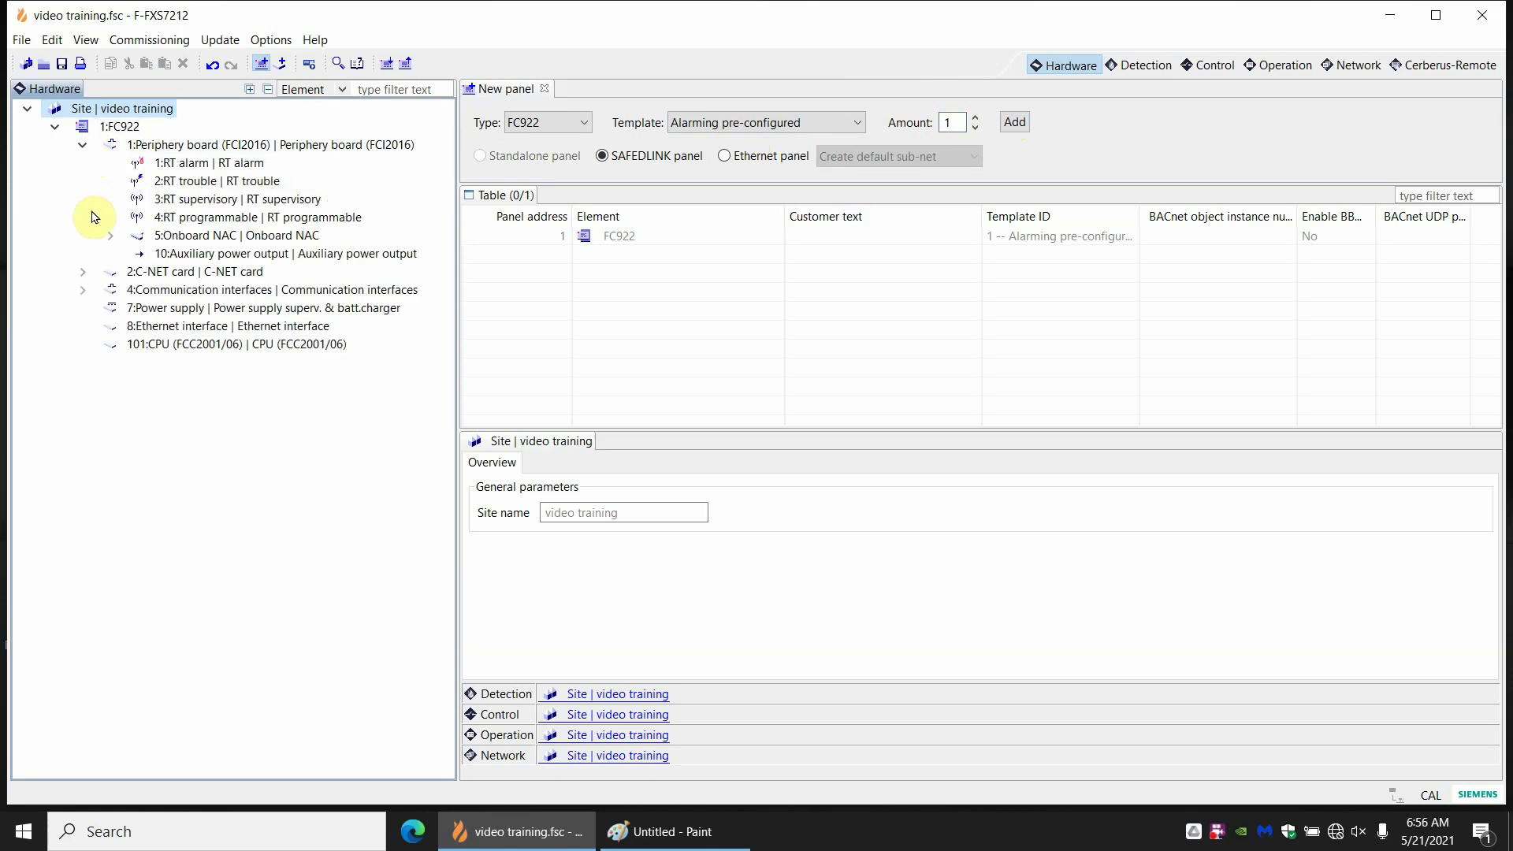
pyautogui.click(83, 271)
pyautogui.click(84, 364)
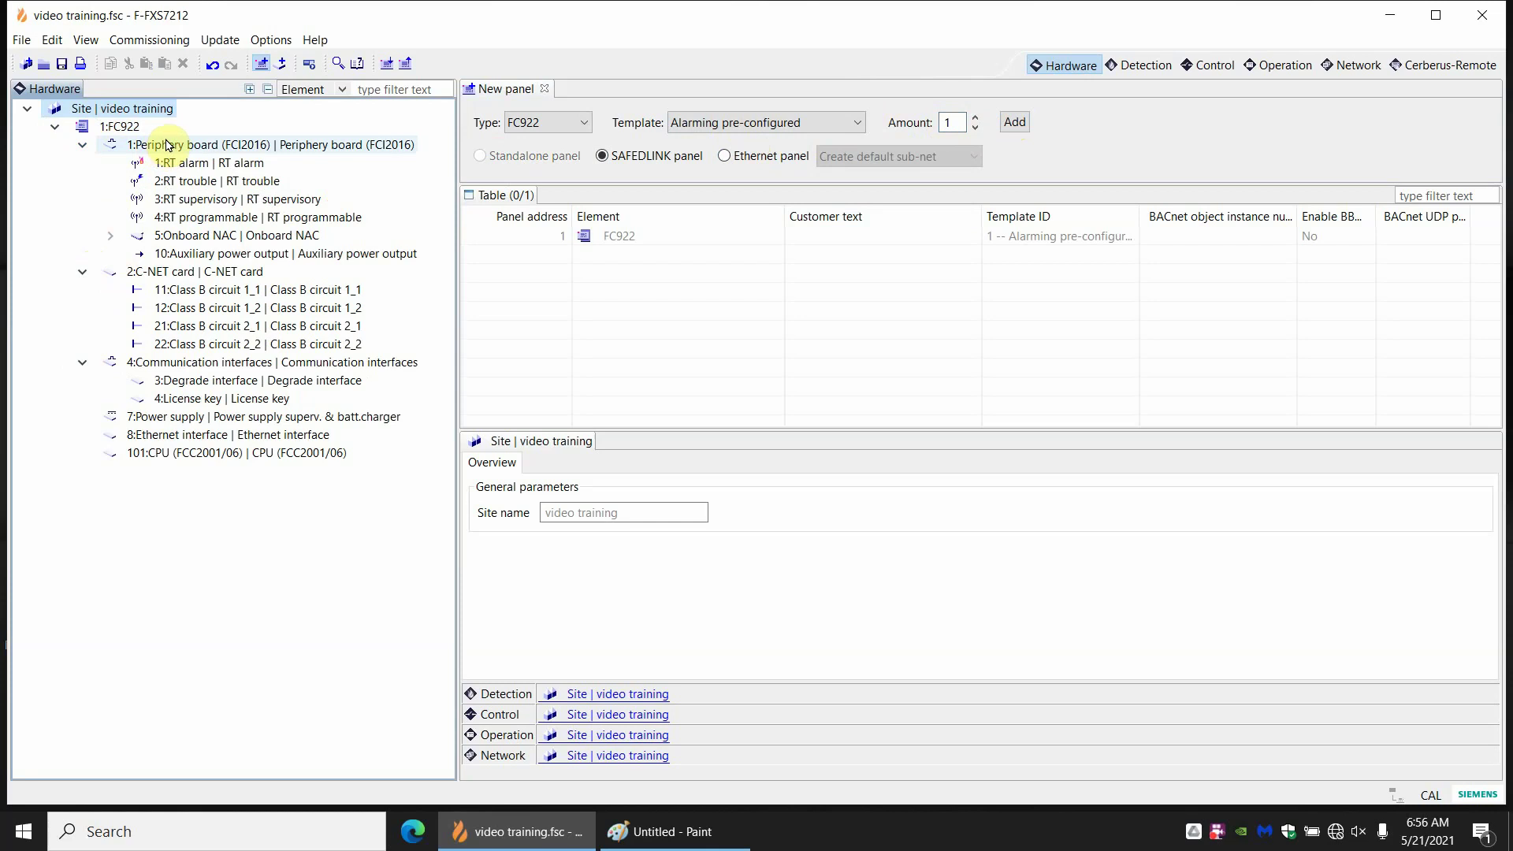
pyautogui.click(173, 236)
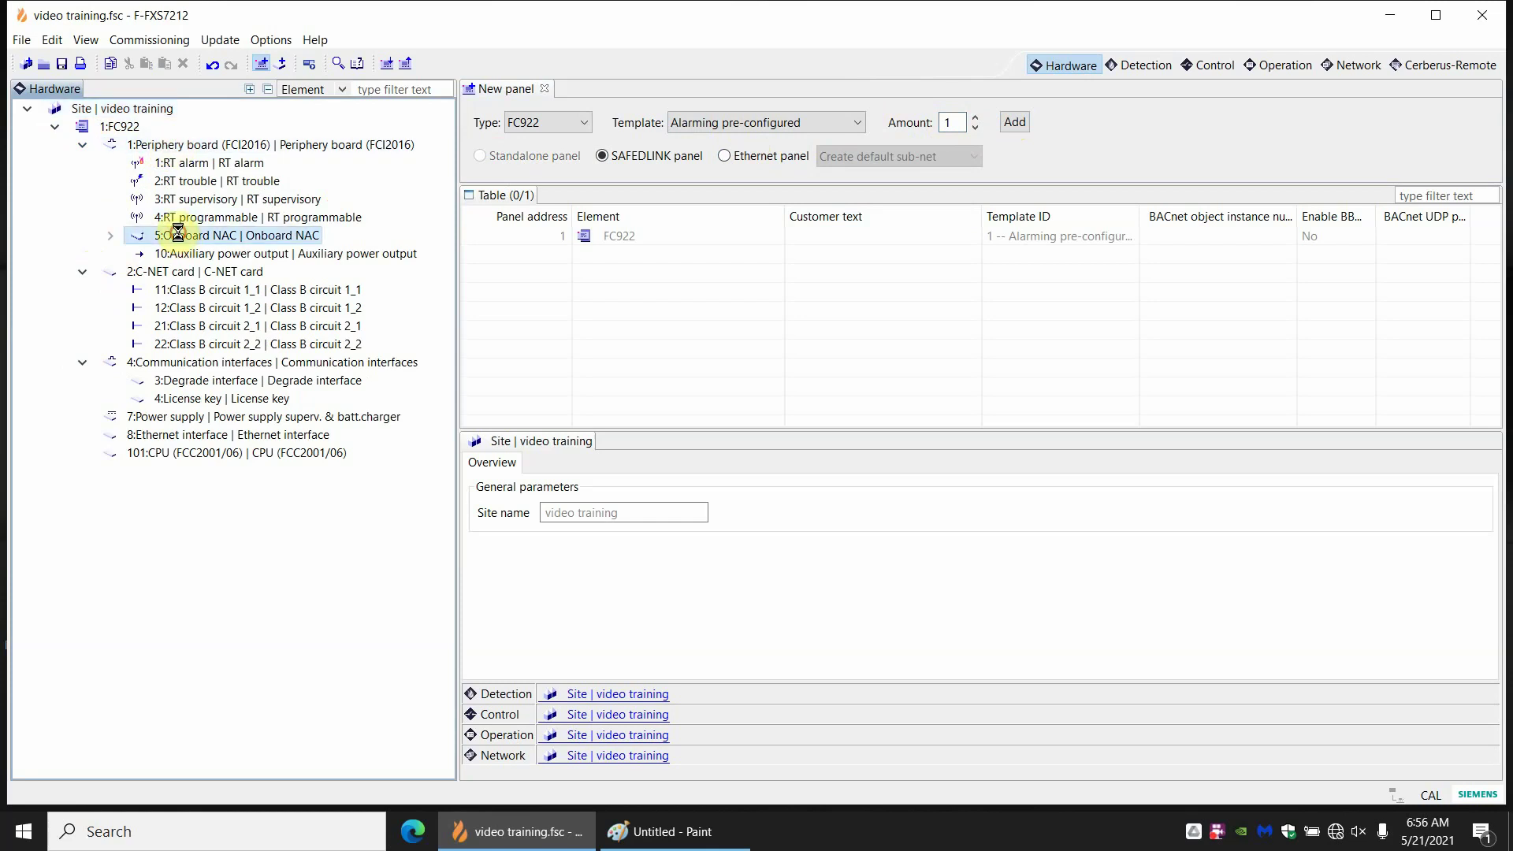
pyautogui.click(110, 236)
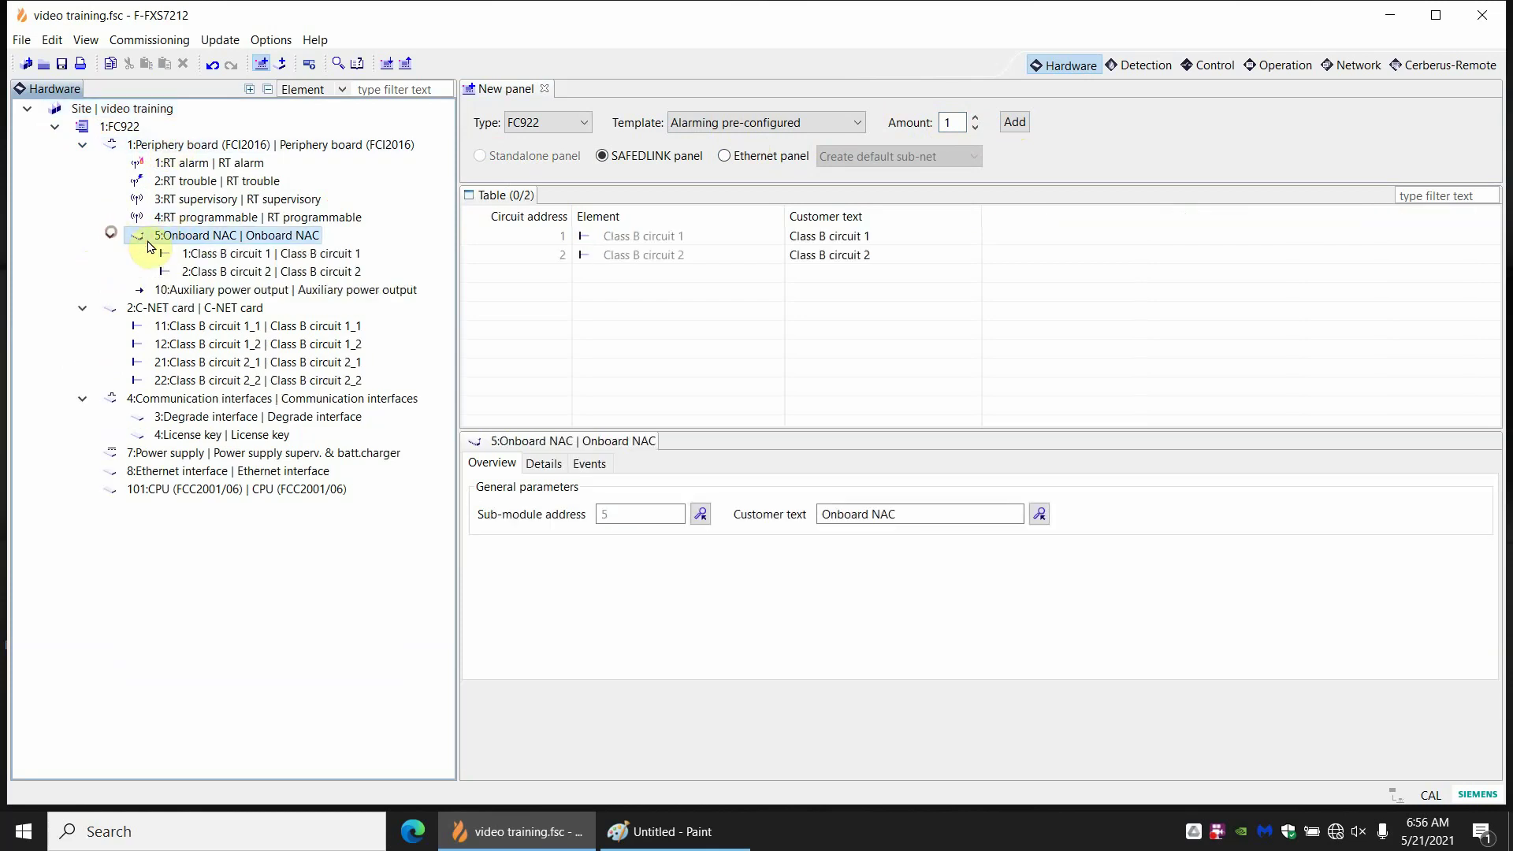
# - Delete Class B circuit 1 and Class B circuit 2 from the Onboard NAC
pyautogui.click(223, 256)
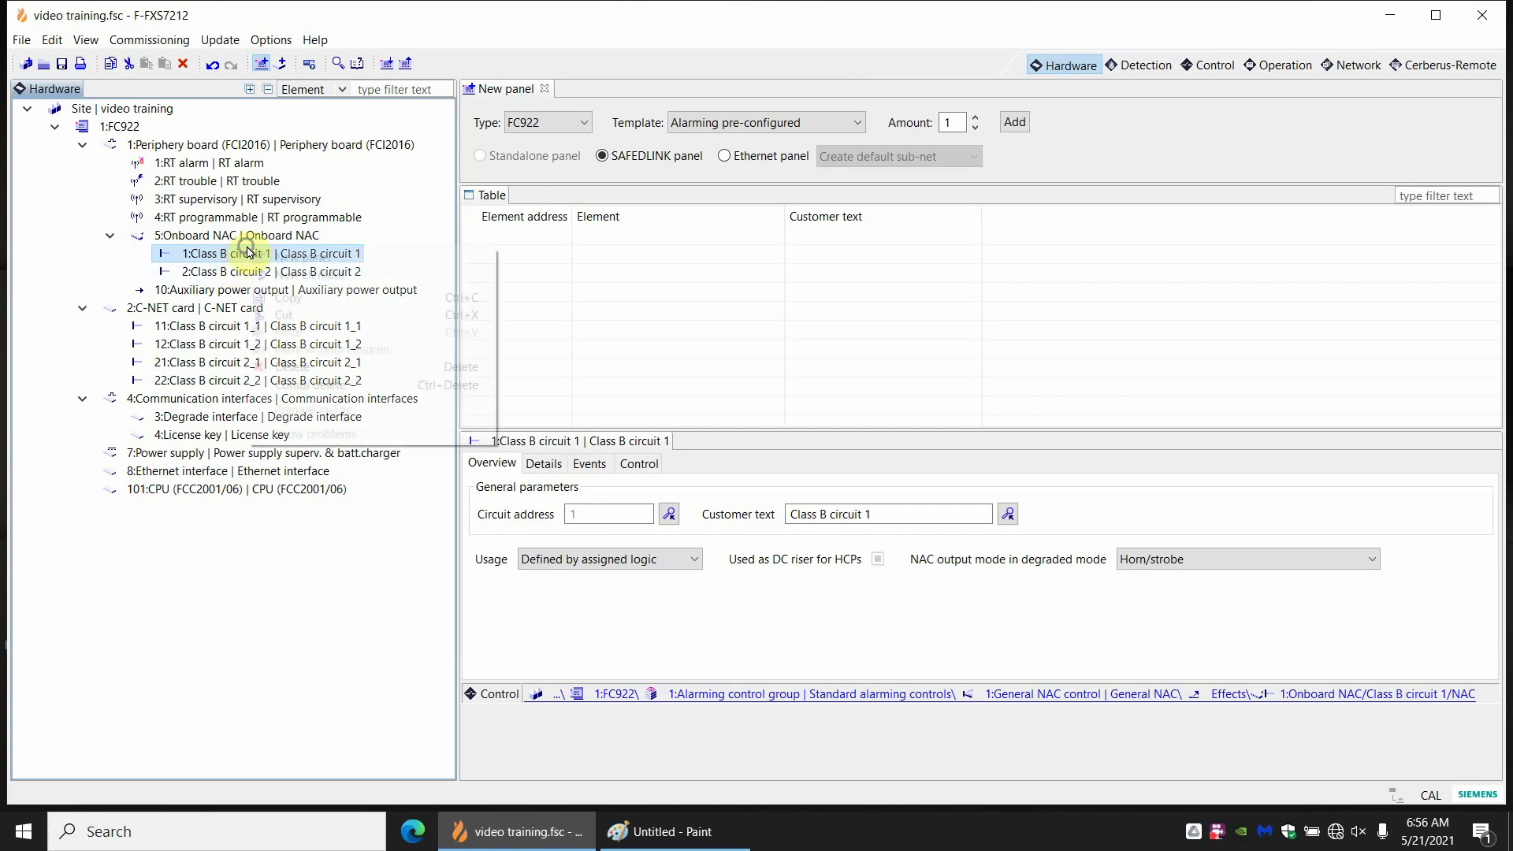
pyautogui.rightClick(247, 253)
pyautogui.click(317, 367)
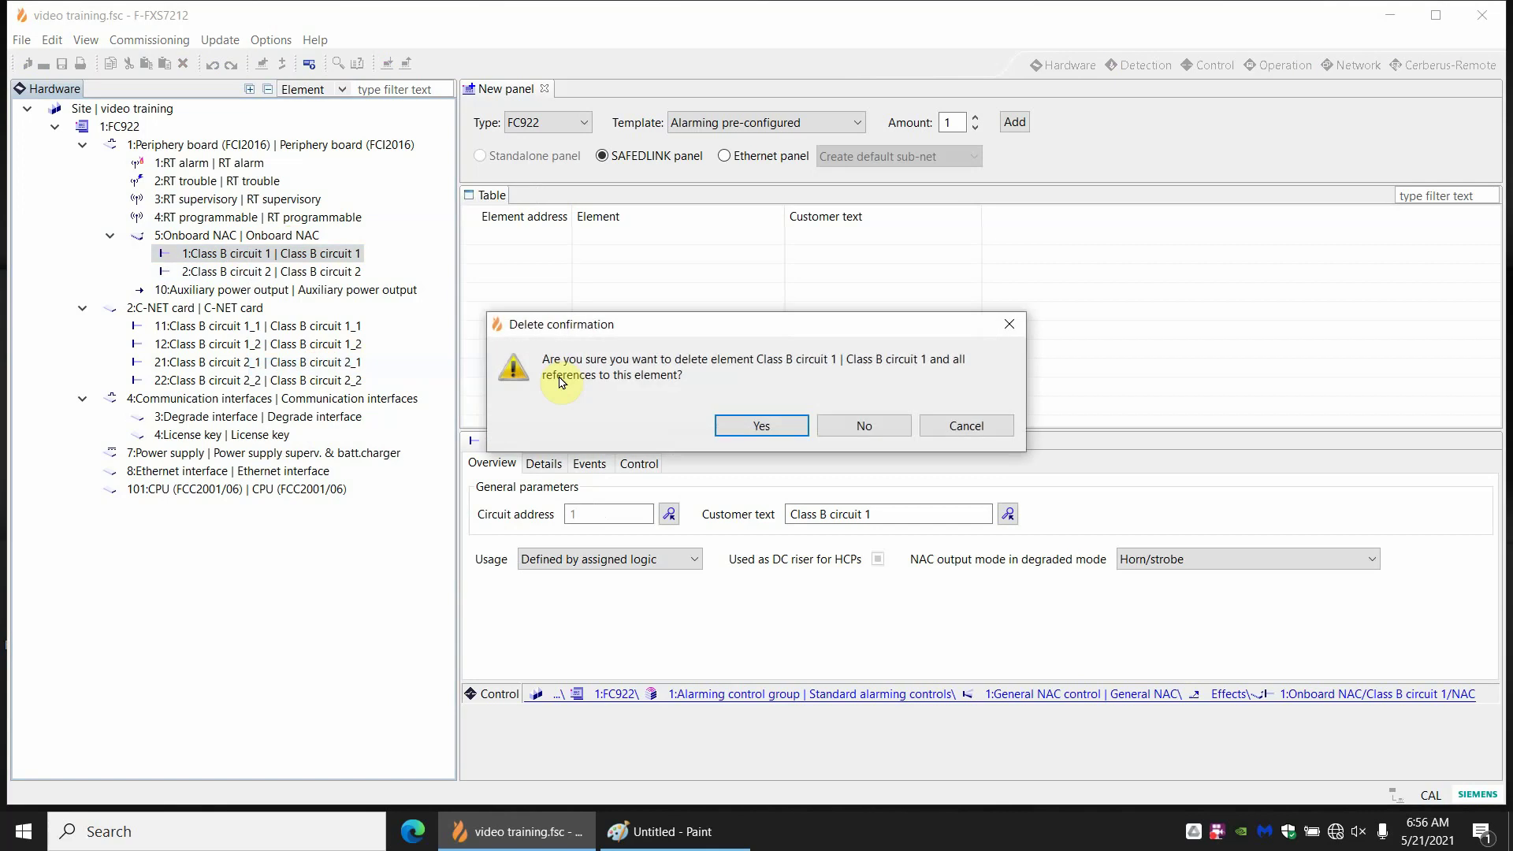
pyautogui.click(762, 425)
pyautogui.click(271, 256)
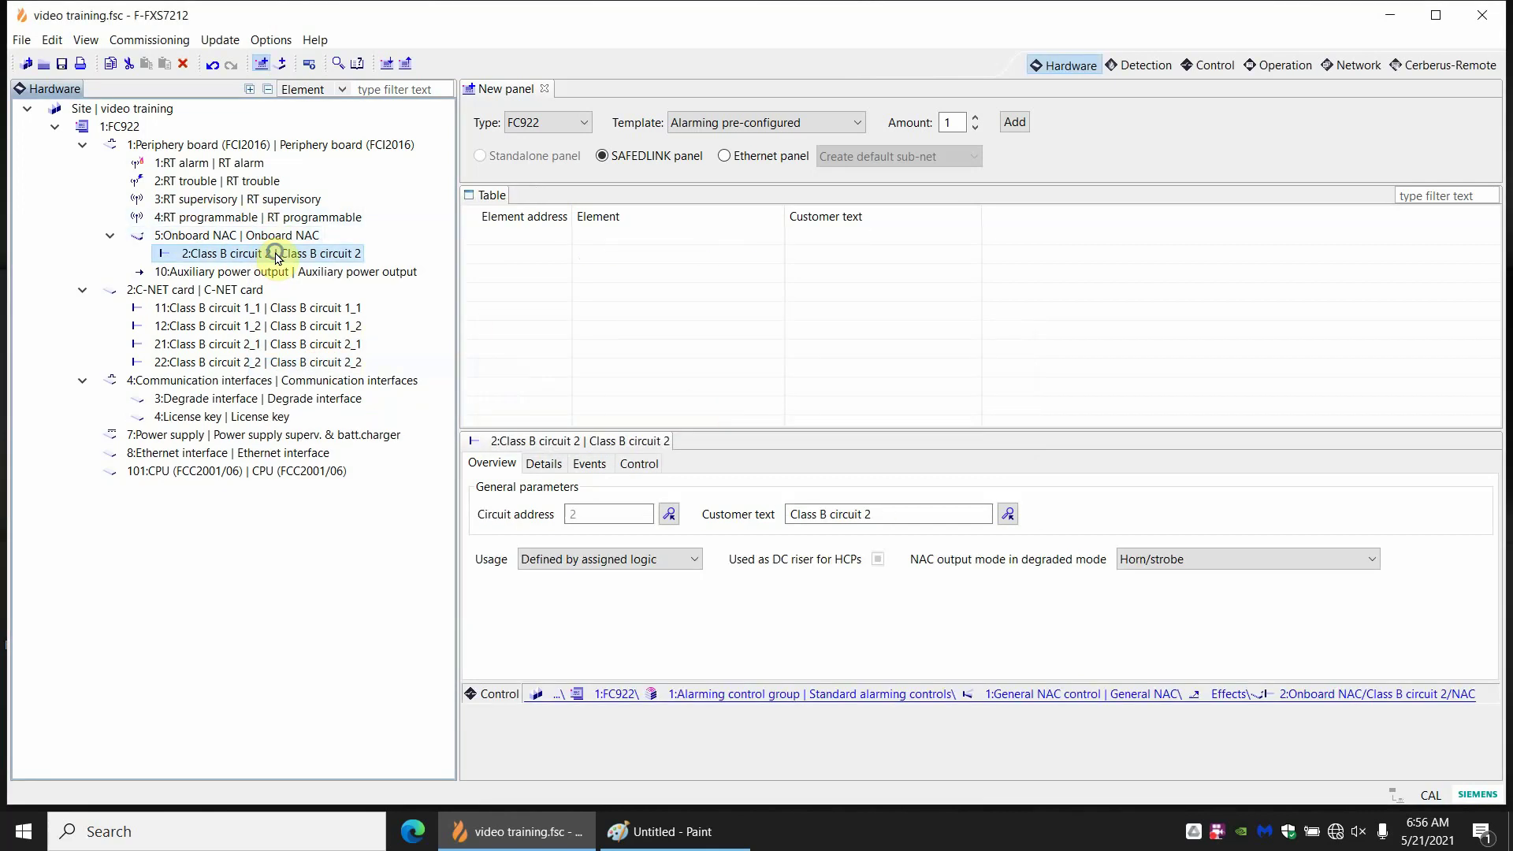
pyautogui.rightClick(285, 255)
pyautogui.click(398, 376)
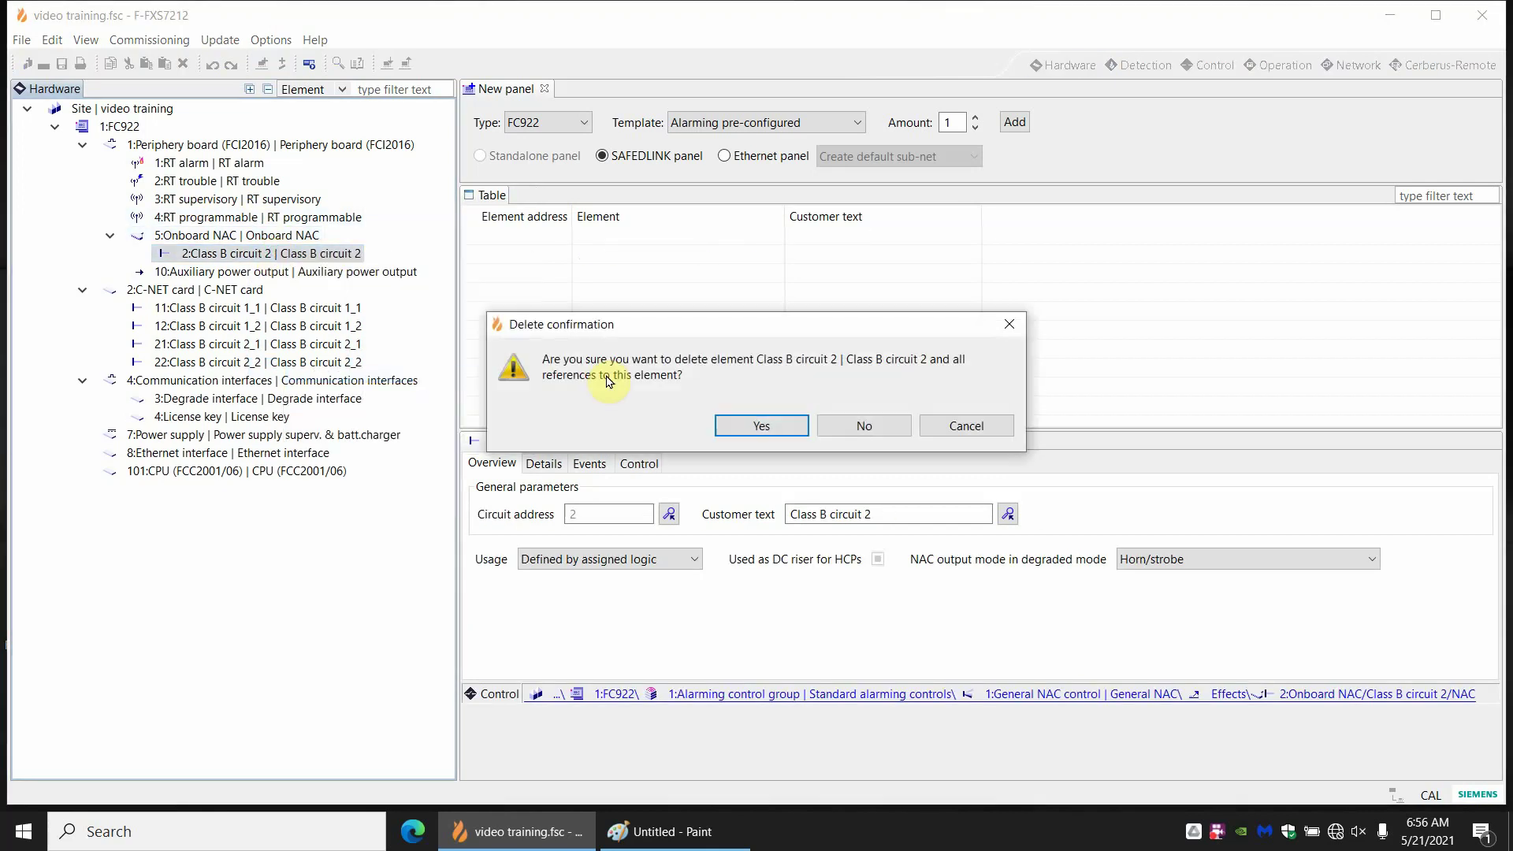
pyautogui.click(762, 423)
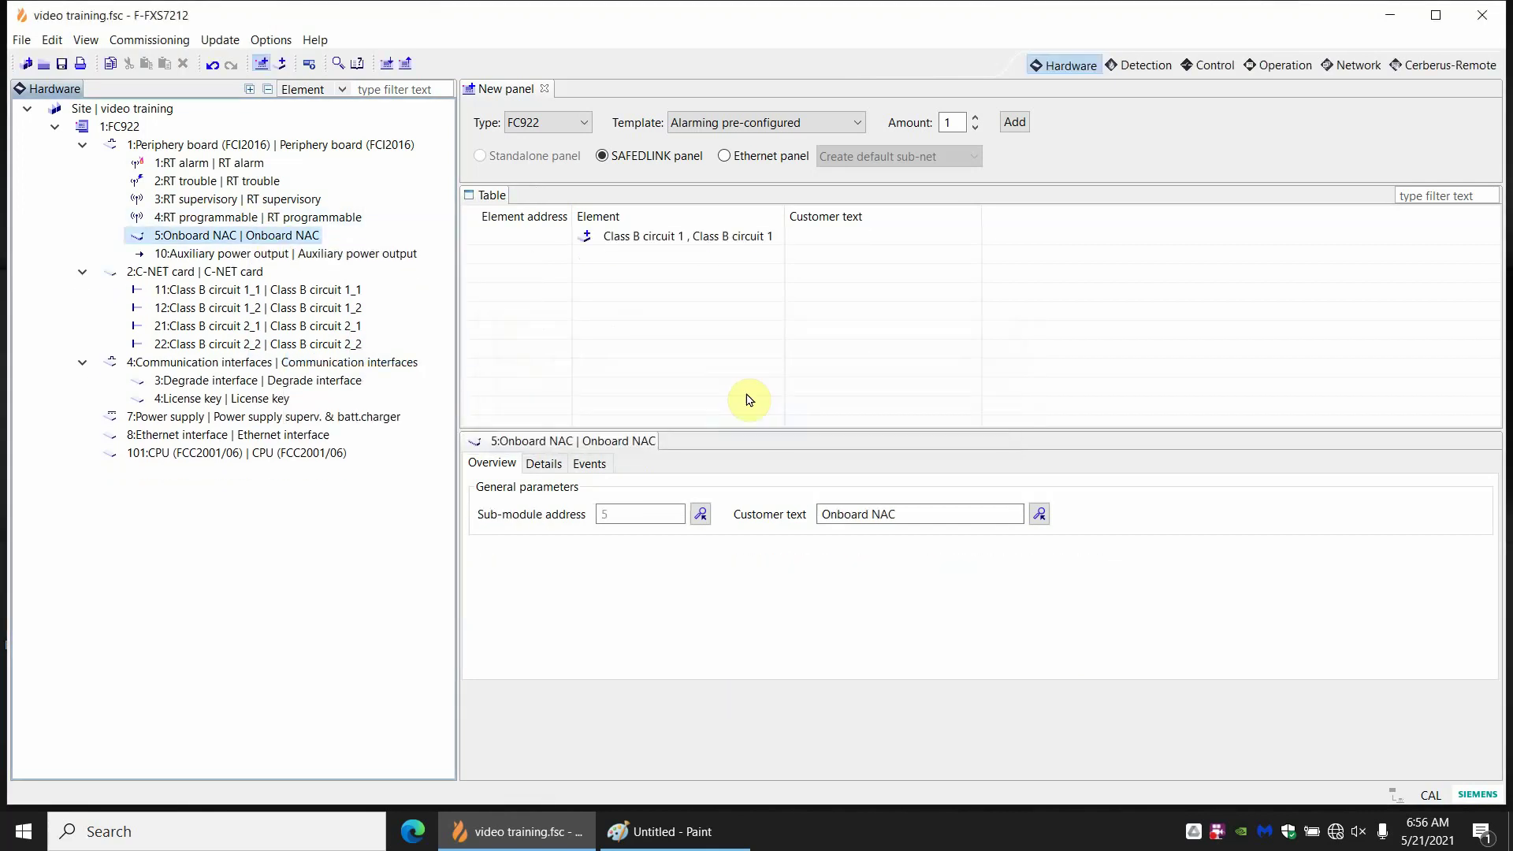
# - Add a Class A circuit to the Onboard NAC and select it
pyautogui.rightClick(254, 237)
pyautogui.moveTo(297, 282)
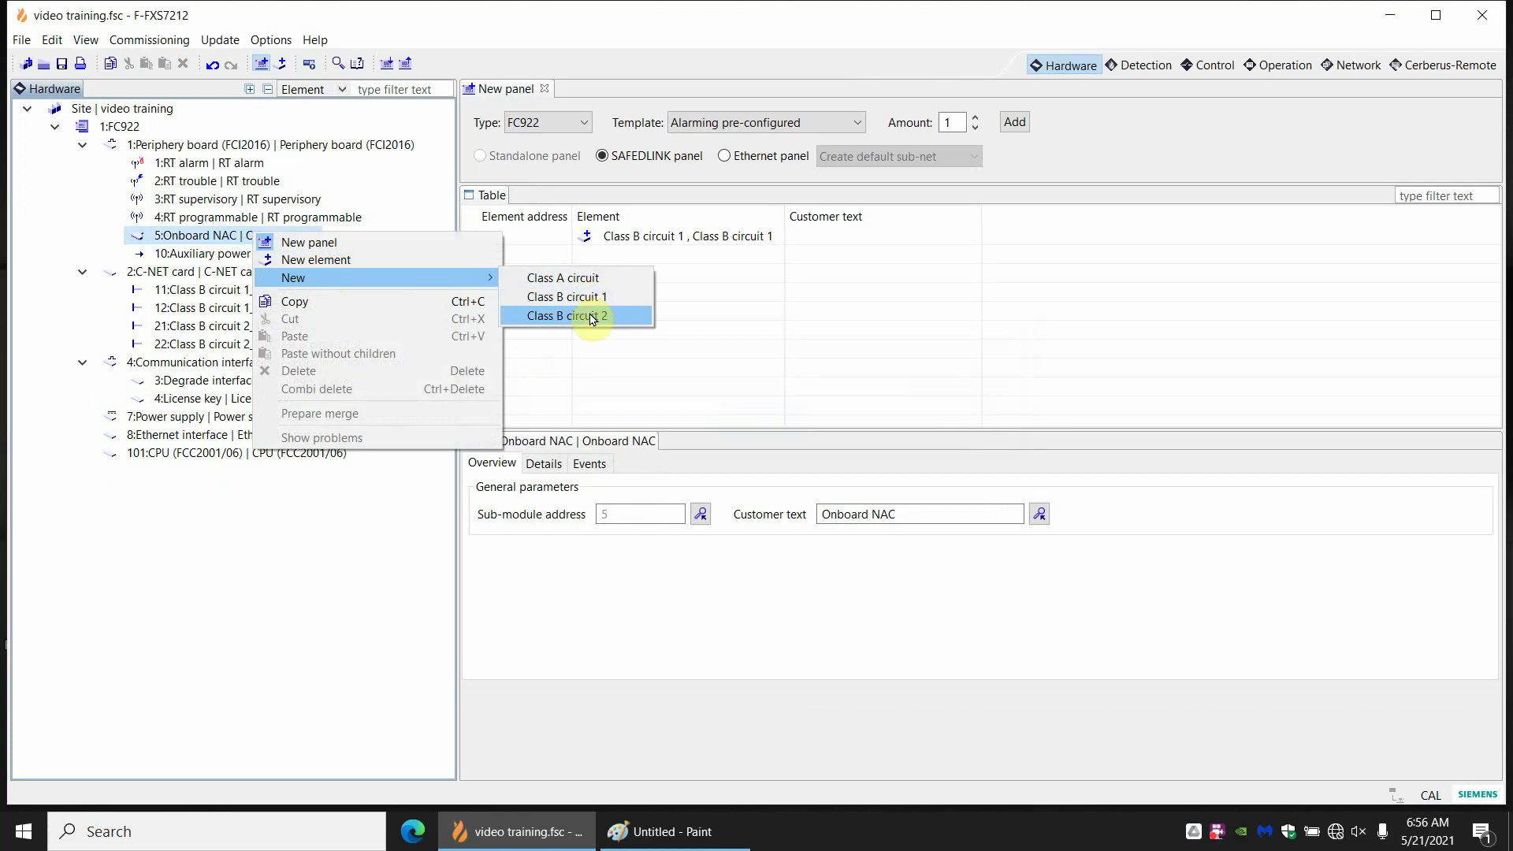
pyautogui.click(591, 279)
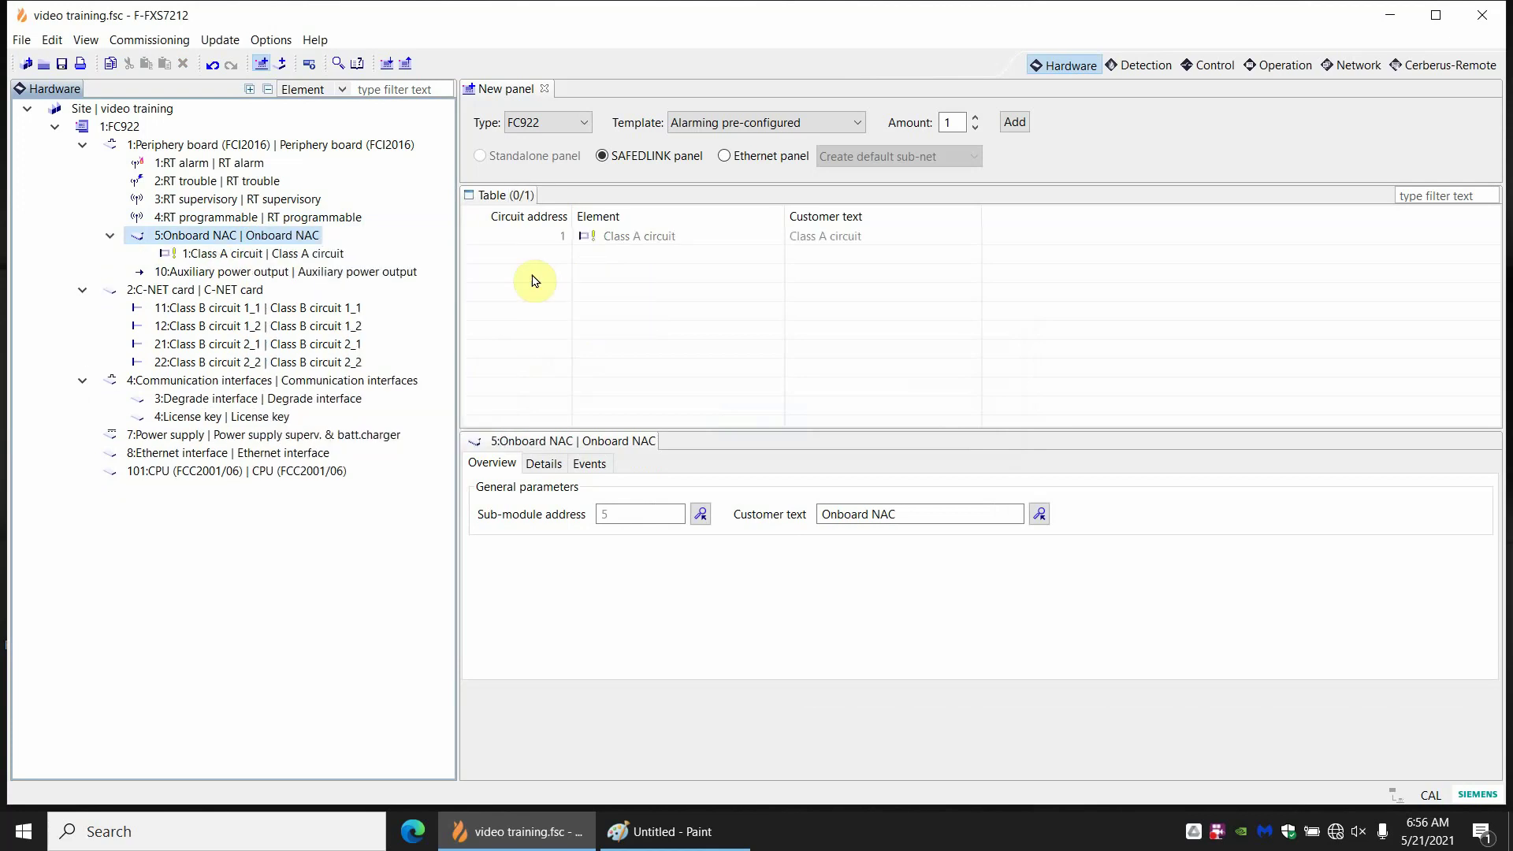
pyautogui.click(252, 253)
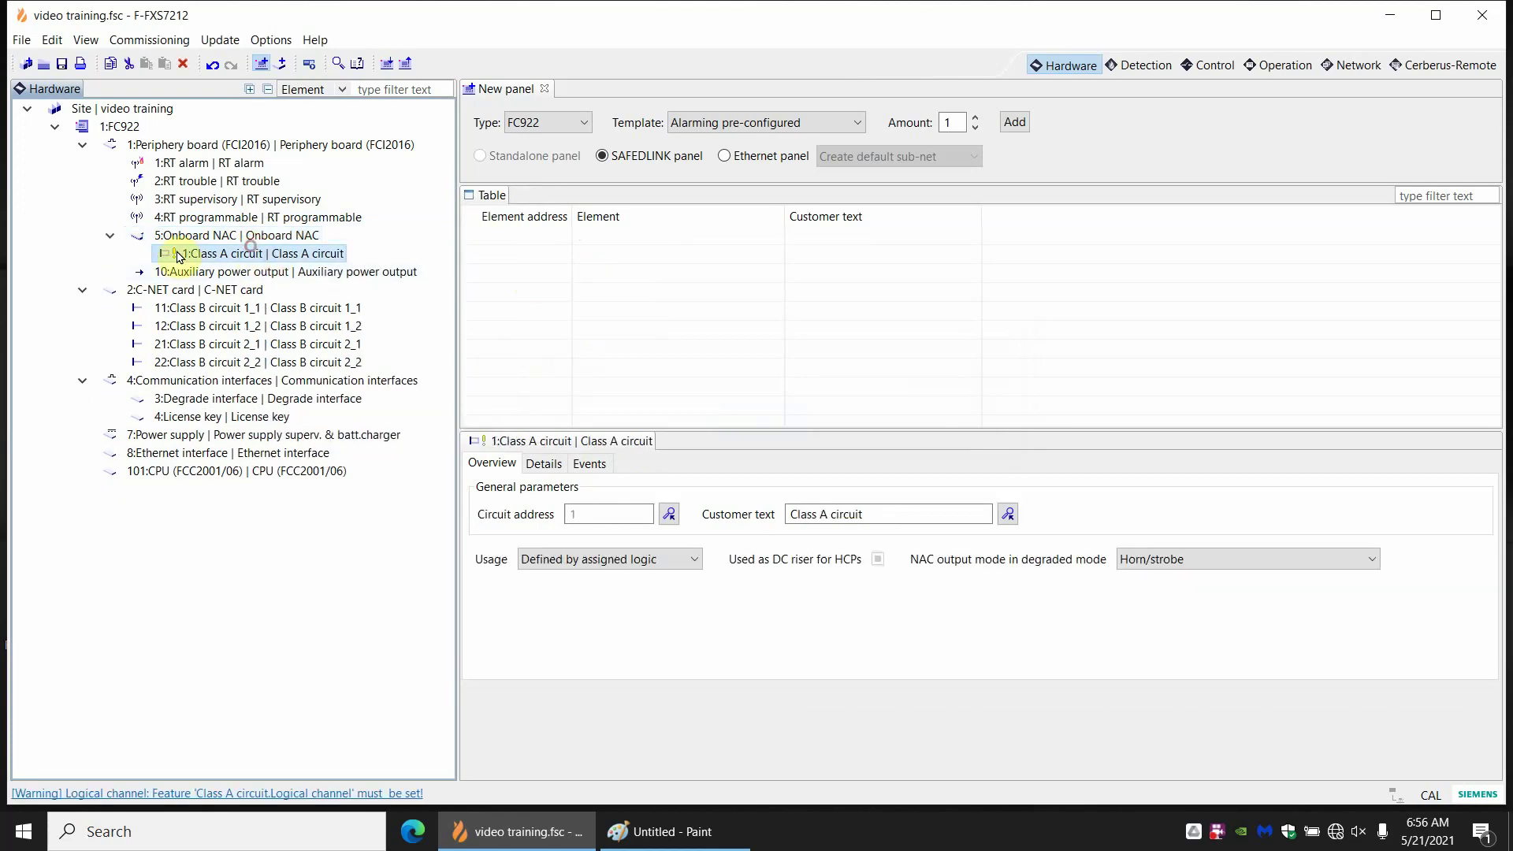
# - Delete the Class A circuit from the Onboard NAC
pyautogui.rightClick(293, 254)
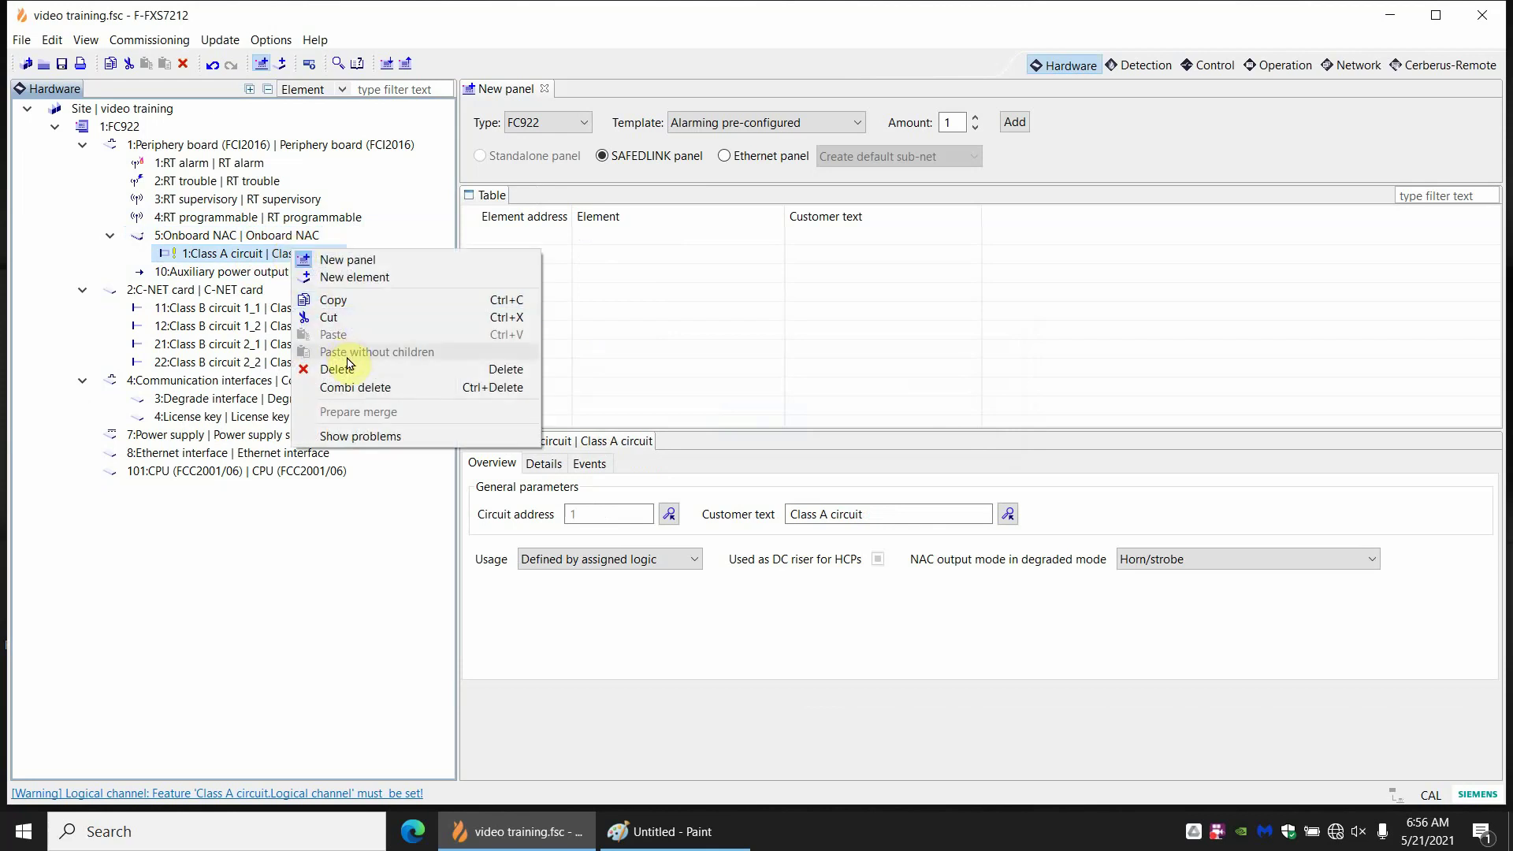
pyautogui.click(350, 369)
pyautogui.click(754, 423)
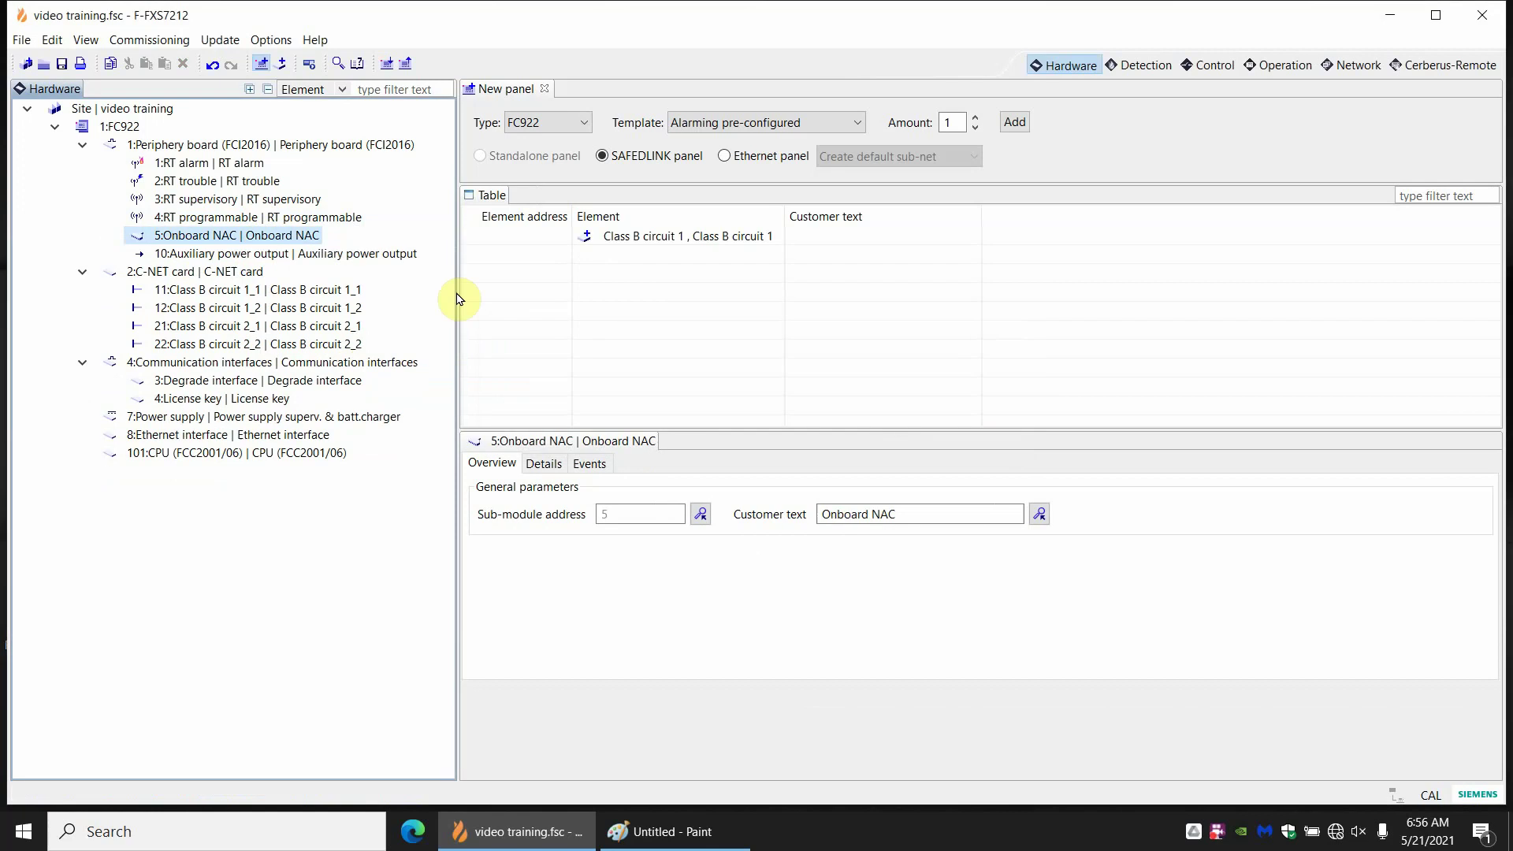
# - Add Class B circuit 1 and Class B circuit 2 to the Onboard NAC
pyautogui.click(298, 237)
pyautogui.rightClick(298, 237)
pyautogui.moveTo(339, 282)
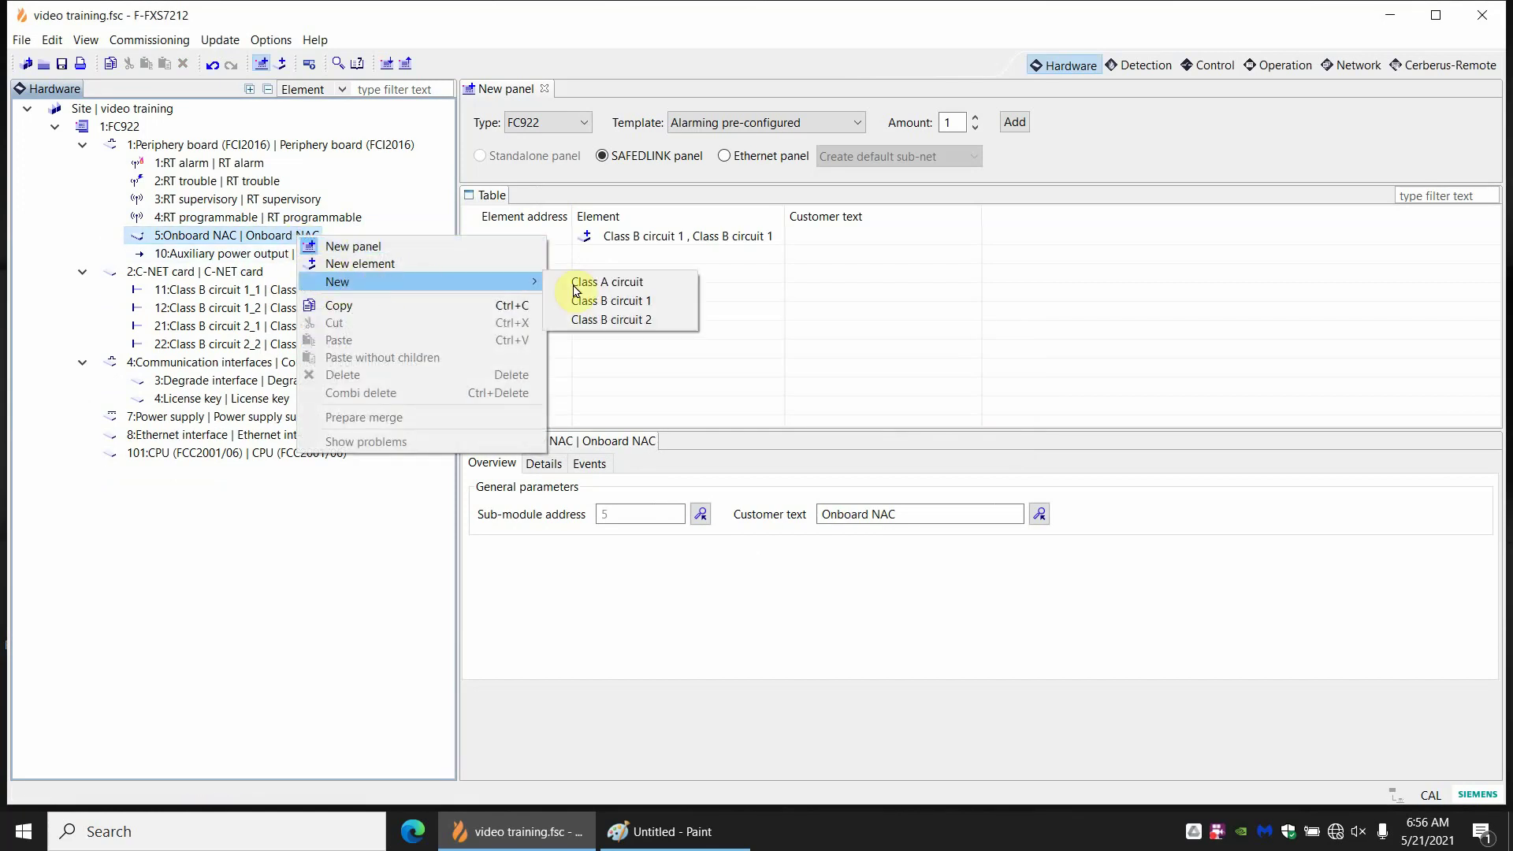
pyautogui.click(651, 304)
pyautogui.rightClick(291, 232)
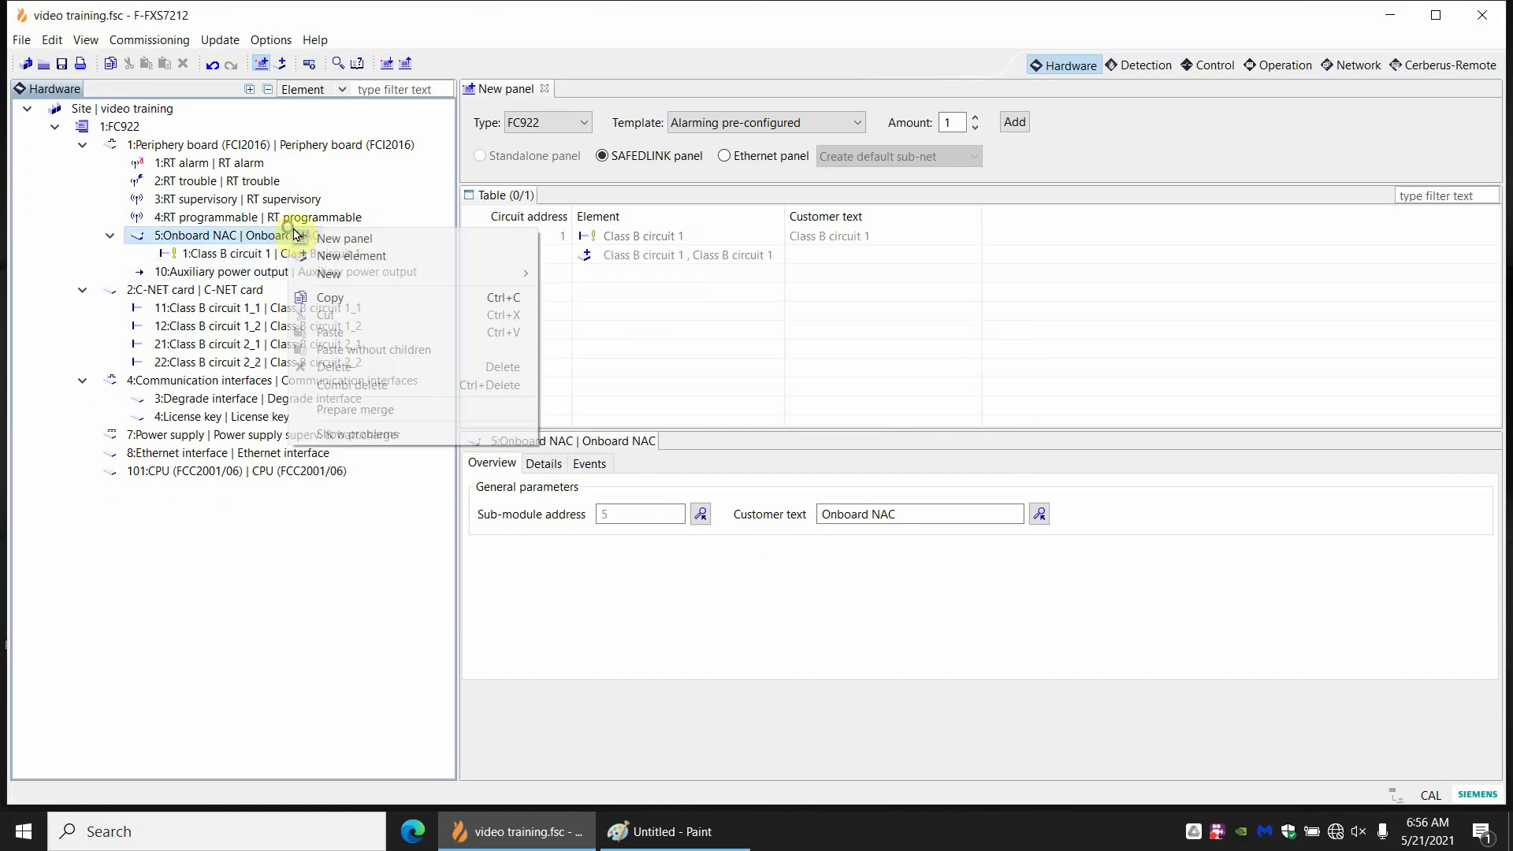
pyautogui.moveTo(345, 282)
pyautogui.click(576, 275)
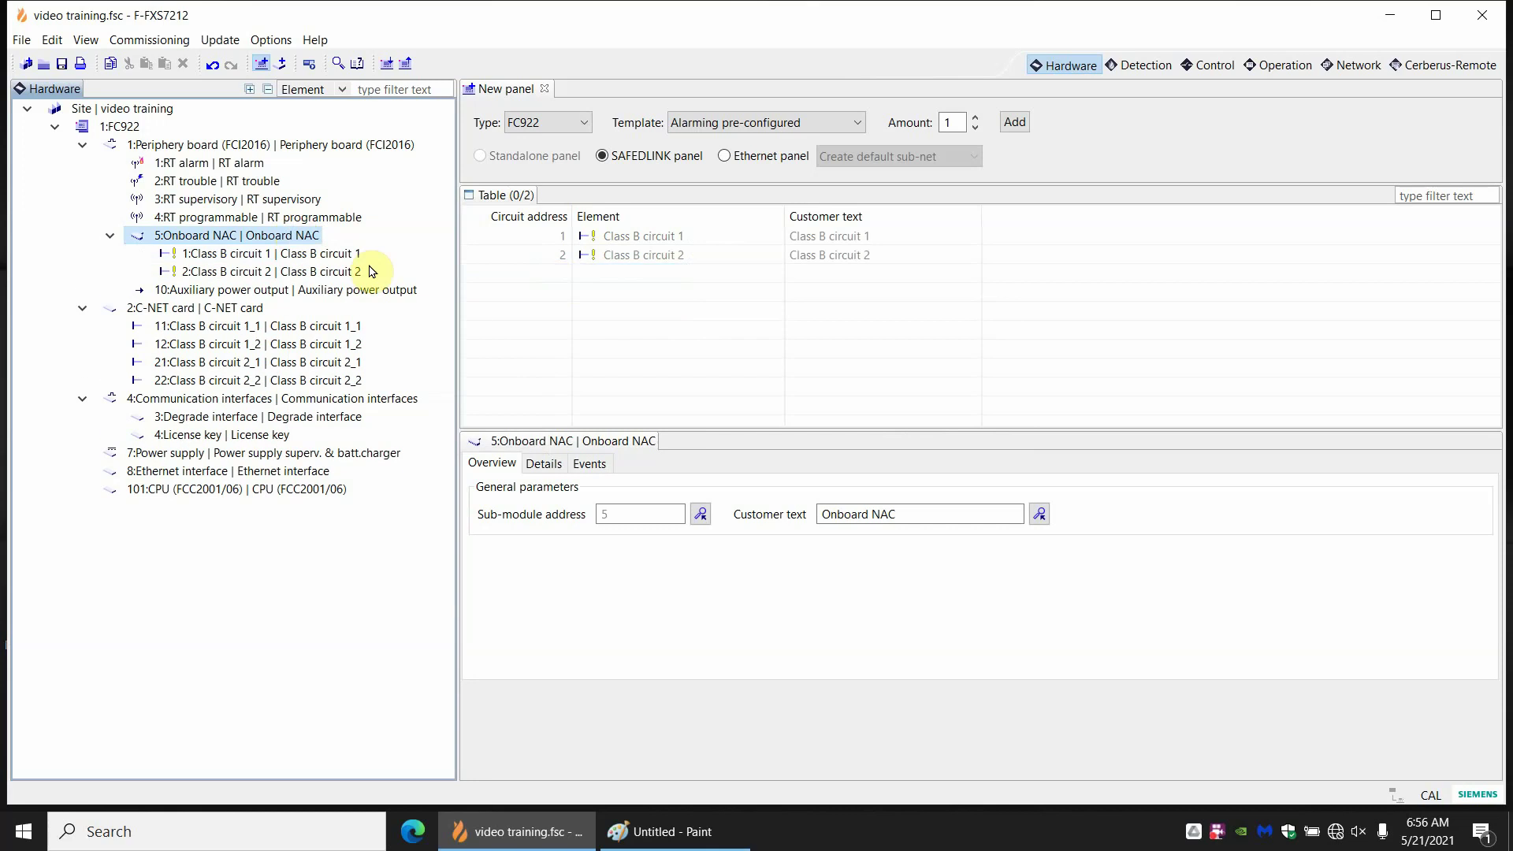
# - Examine the usage, DC riser and degraded-mode NAC output settings of the Onboard NAC's Class B circuit 1
pyautogui.click(248, 256)
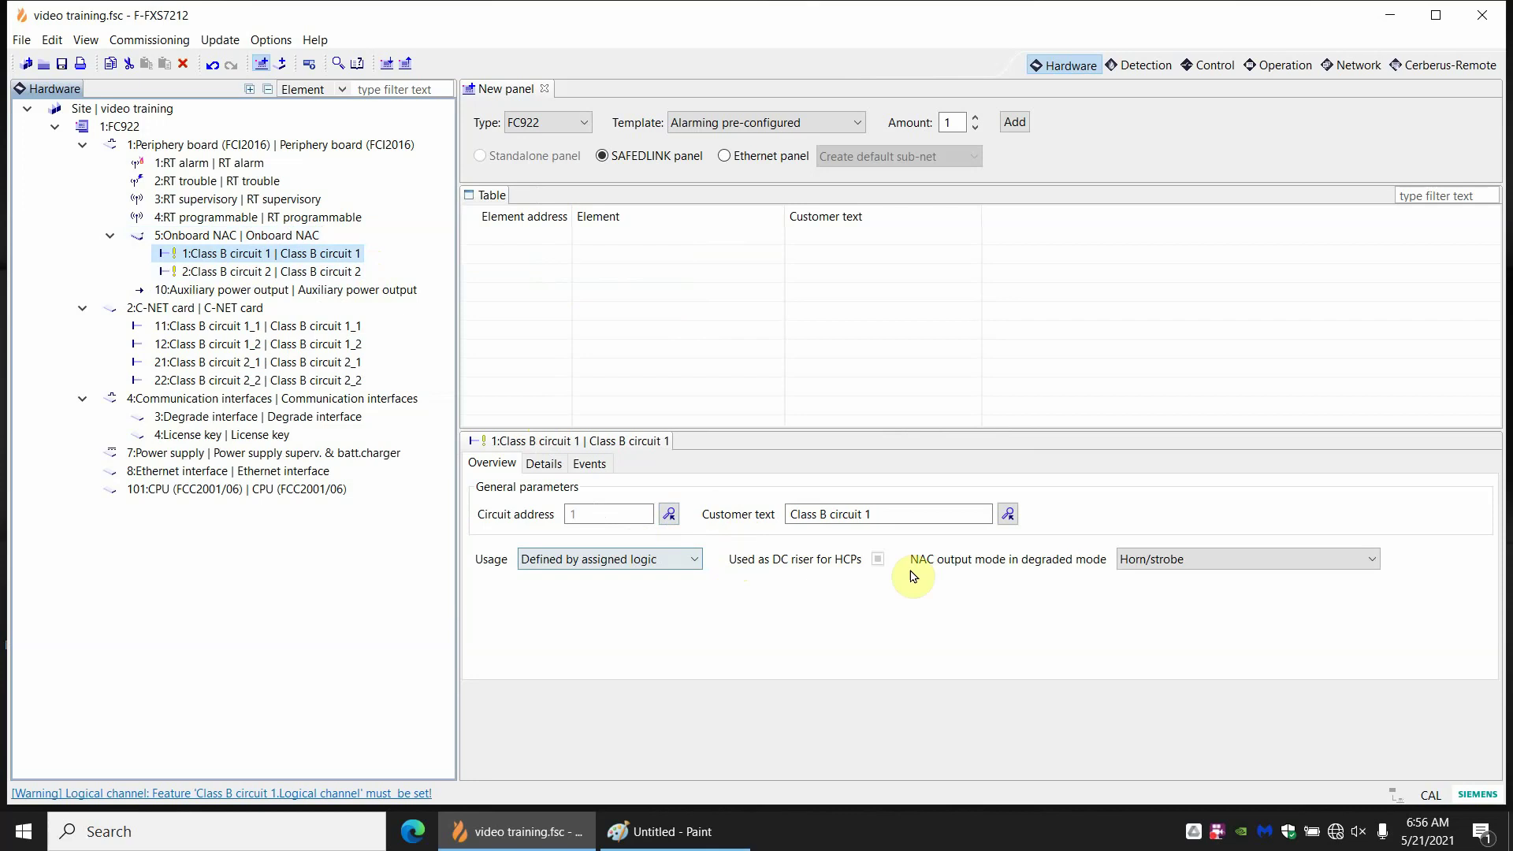
pyautogui.click(1012, 569)
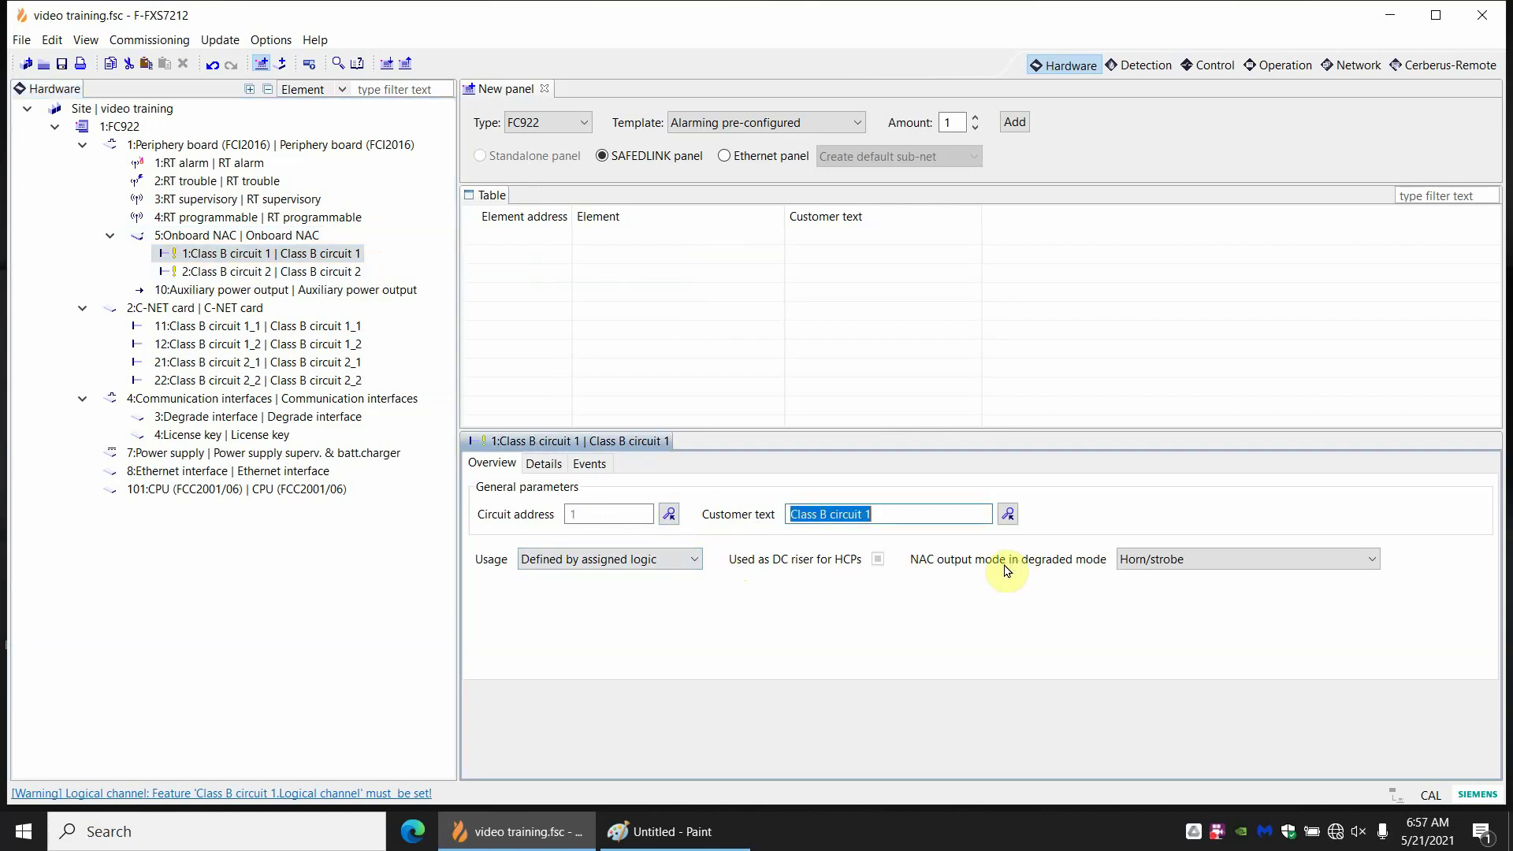
pyautogui.click(1006, 564)
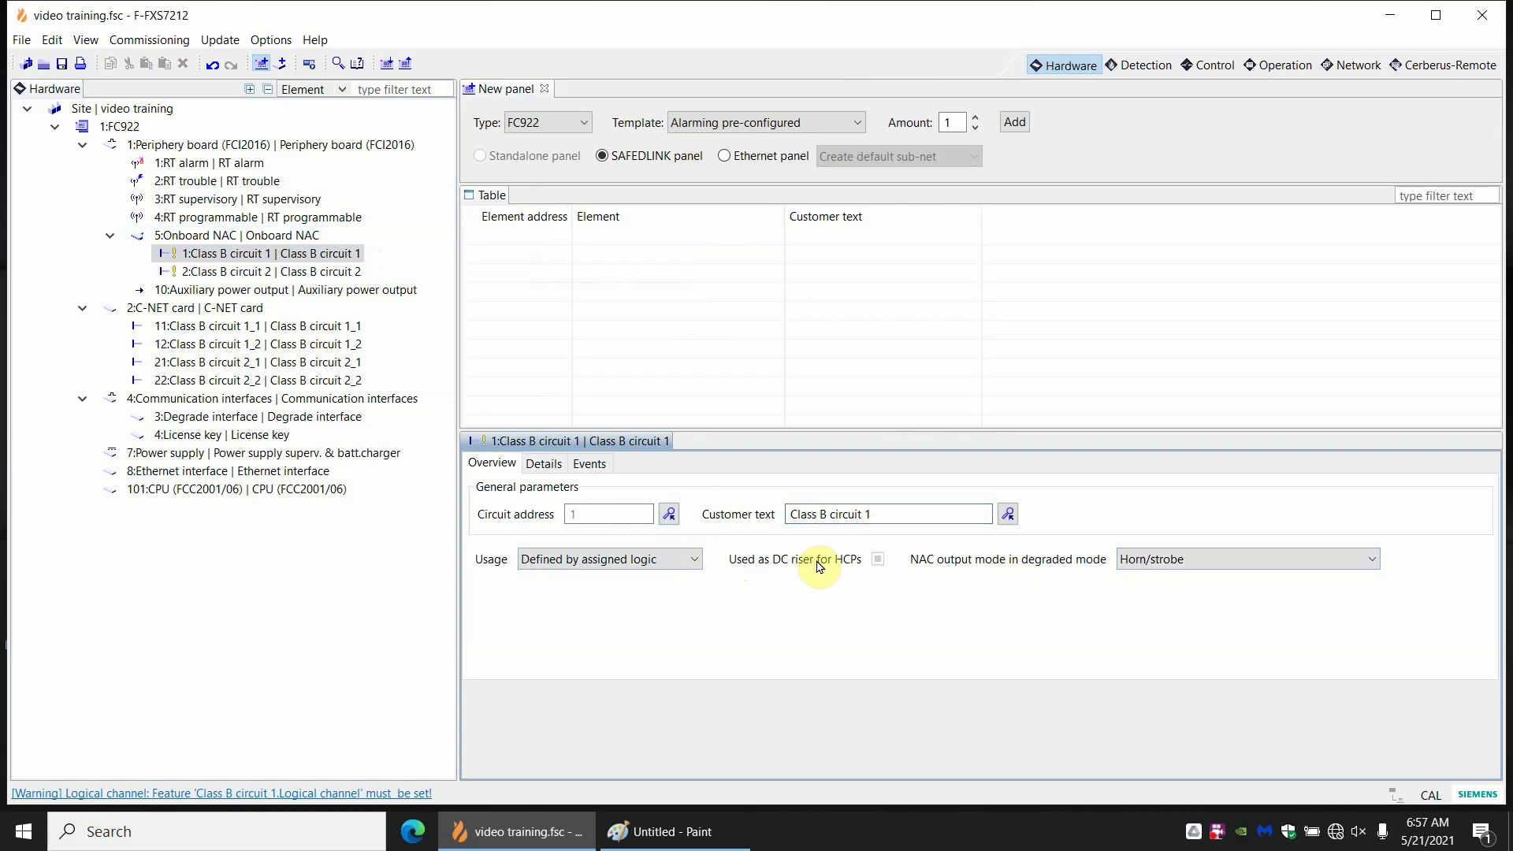
# - Set the usage of Onboard NAC Class B circuit 2 to DC power output and mark it as a DC riser for HCPs
pyautogui.click(319, 271)
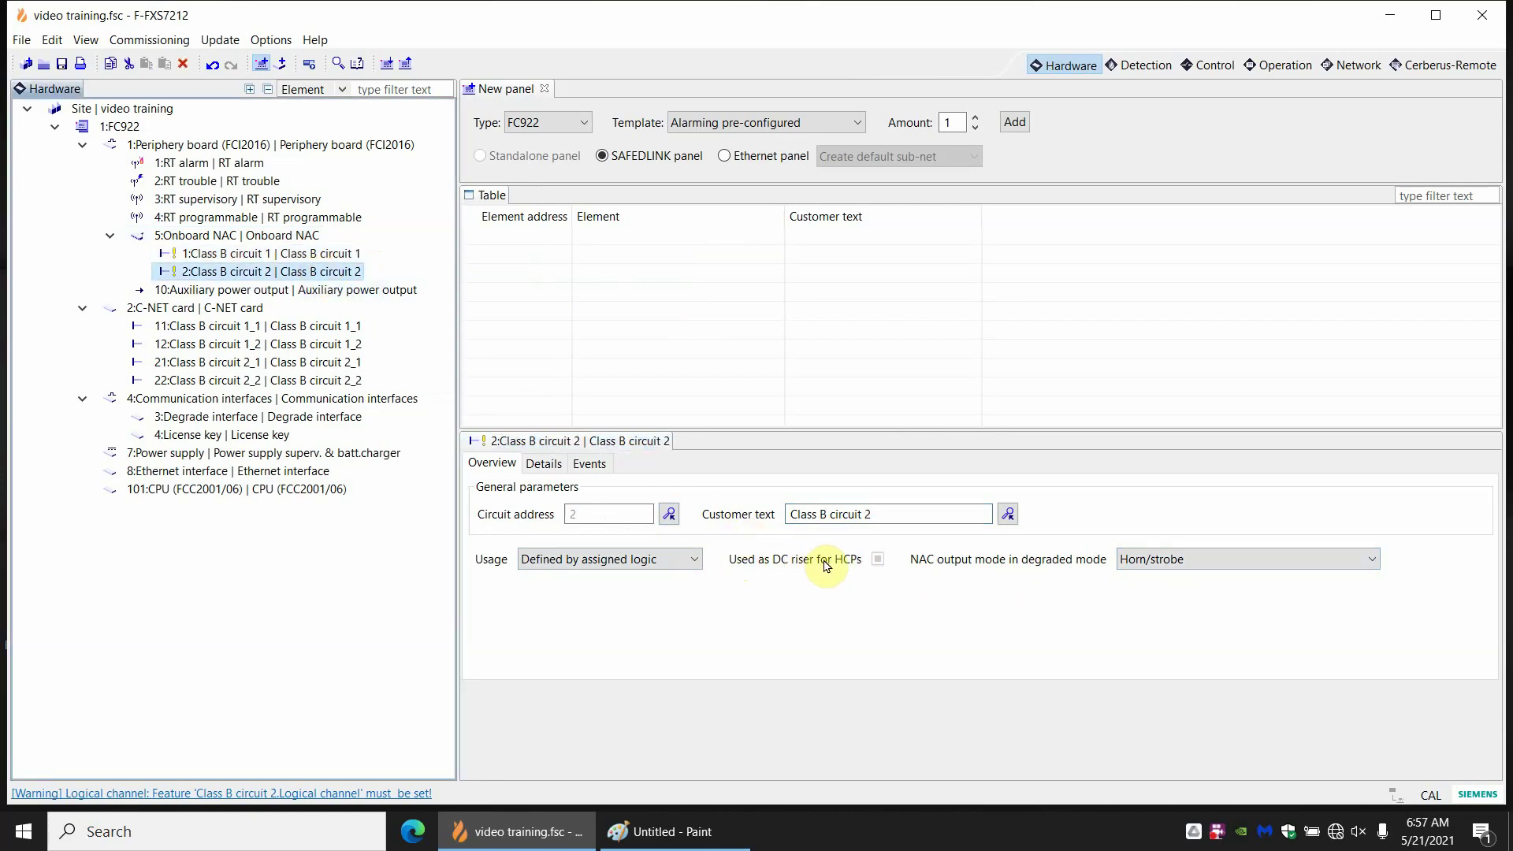
pyautogui.click(879, 561)
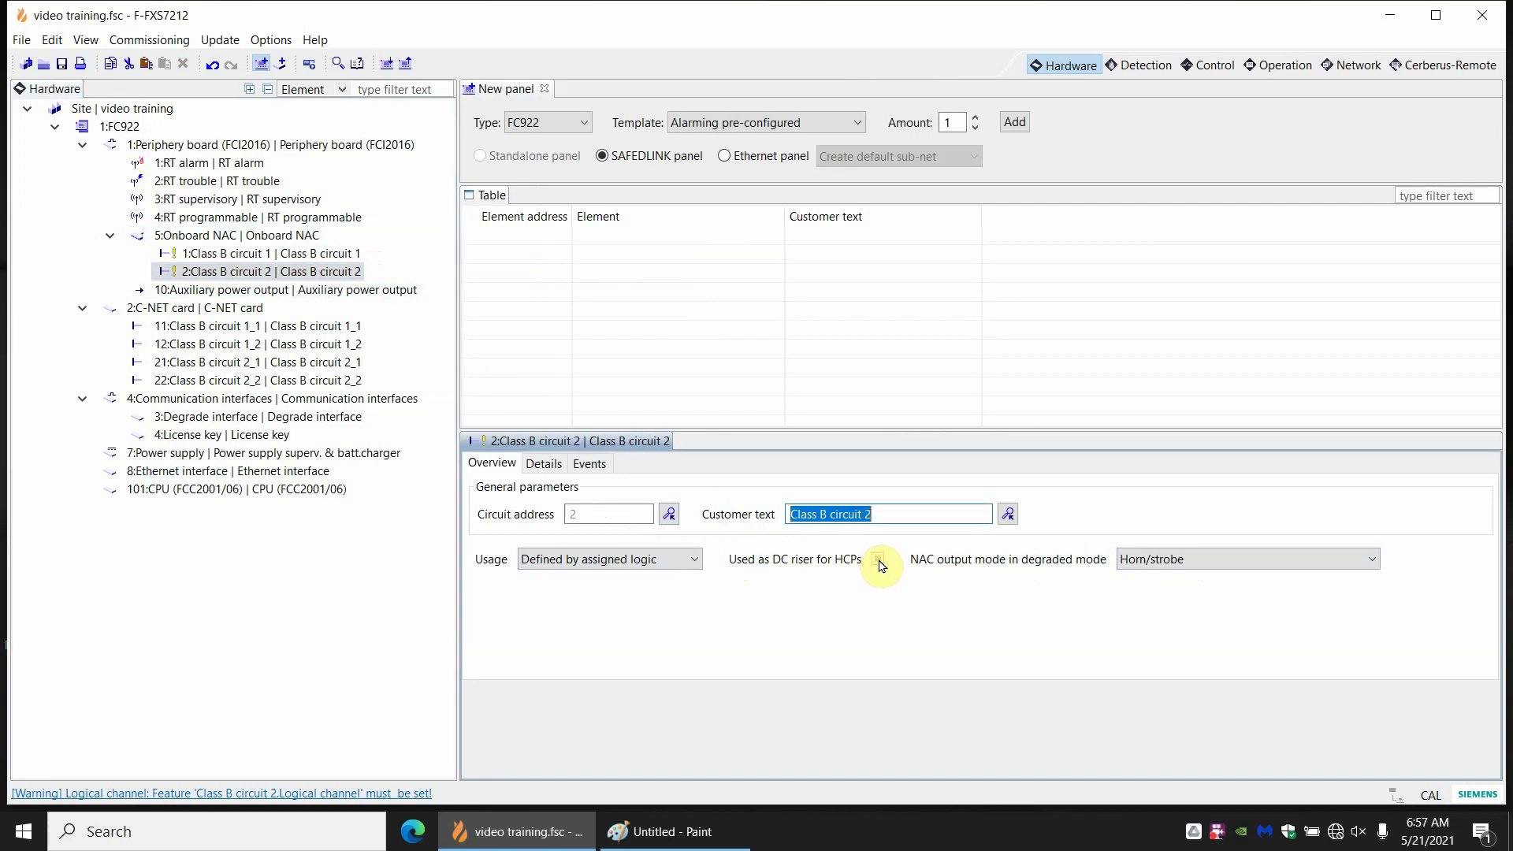
pyautogui.click(694, 560)
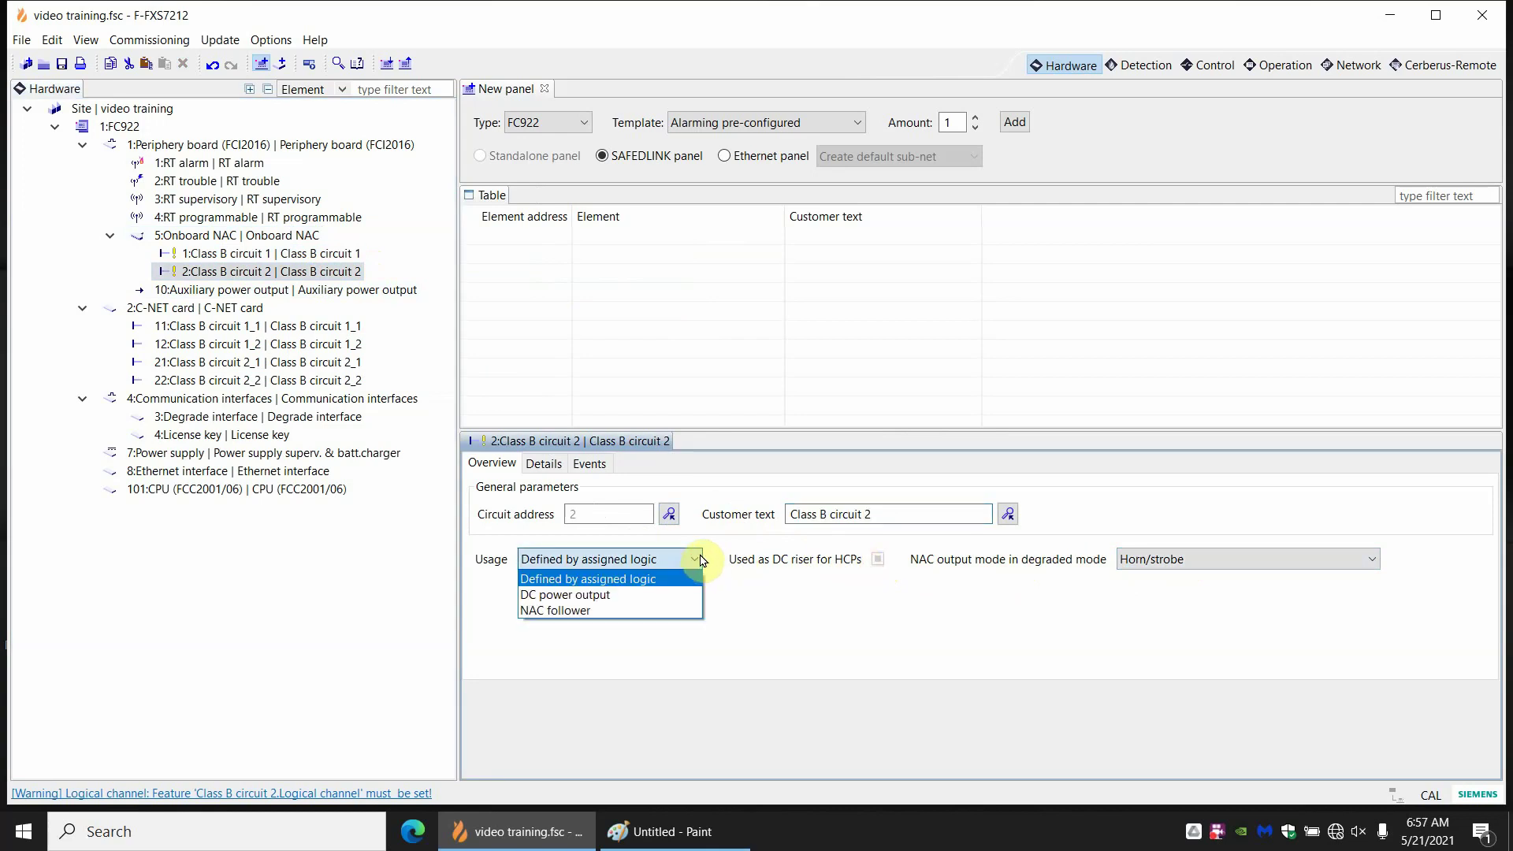
pyautogui.click(605, 596)
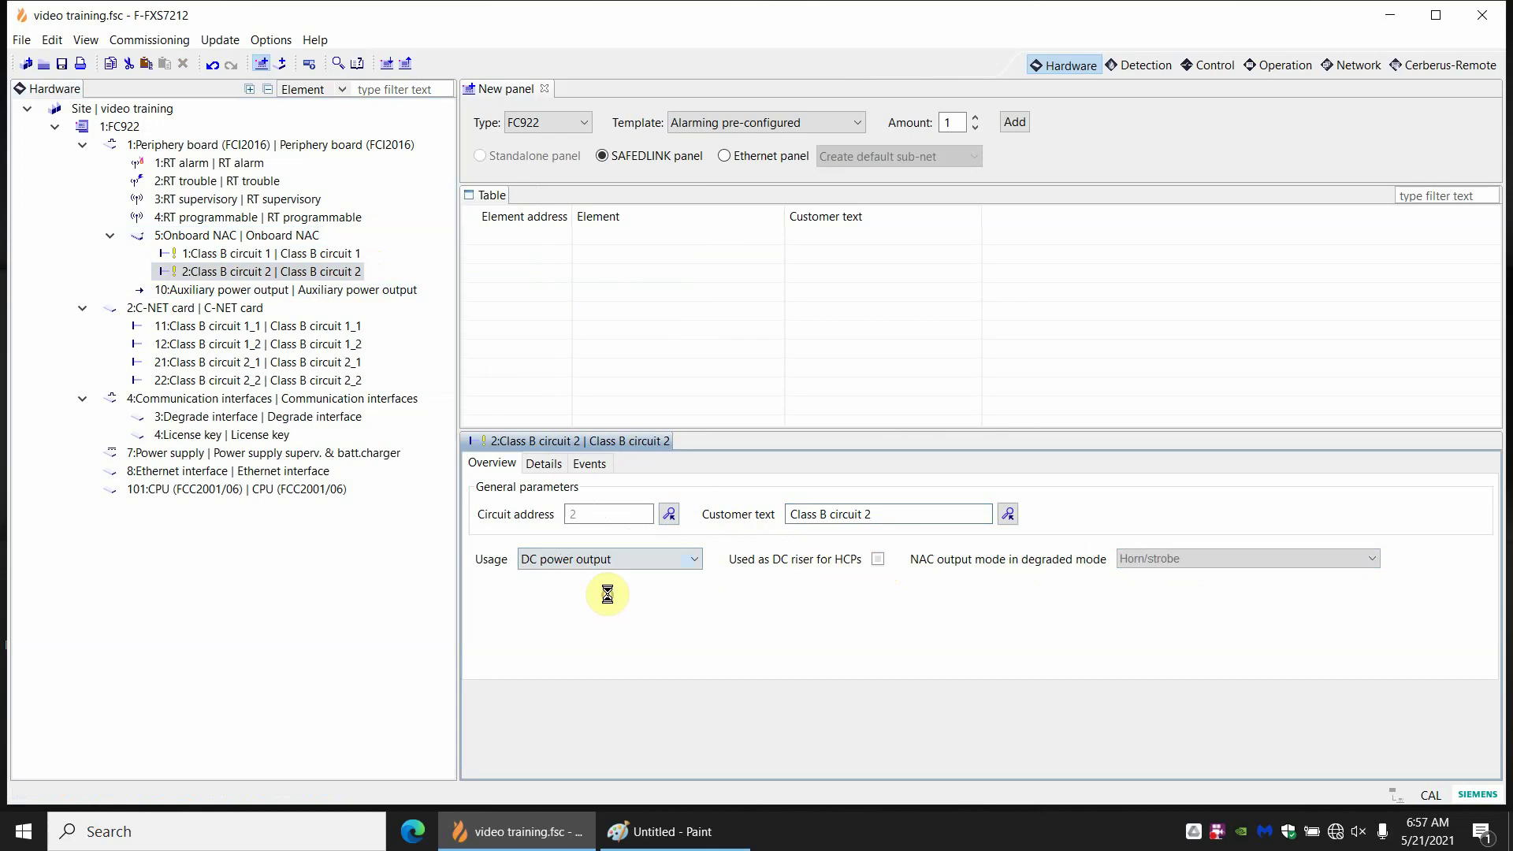
pyautogui.click(877, 559)
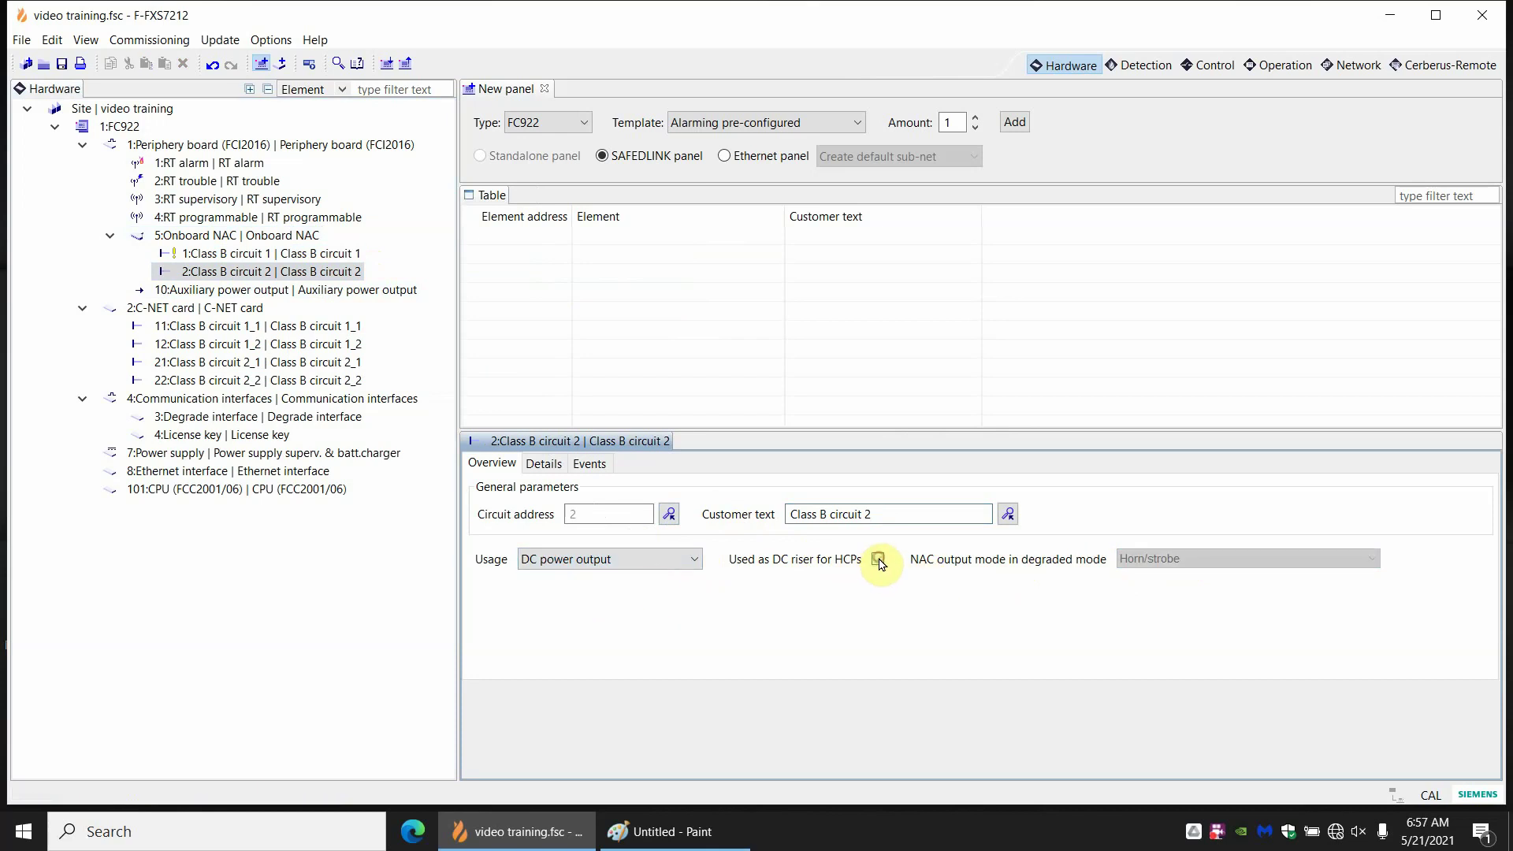
# - Set the usage of Onboard NAC Class B circuit 2 to Defined by assigned logic, and collapse the periphery board's branch
pyautogui.click(694, 565)
pyautogui.click(661, 582)
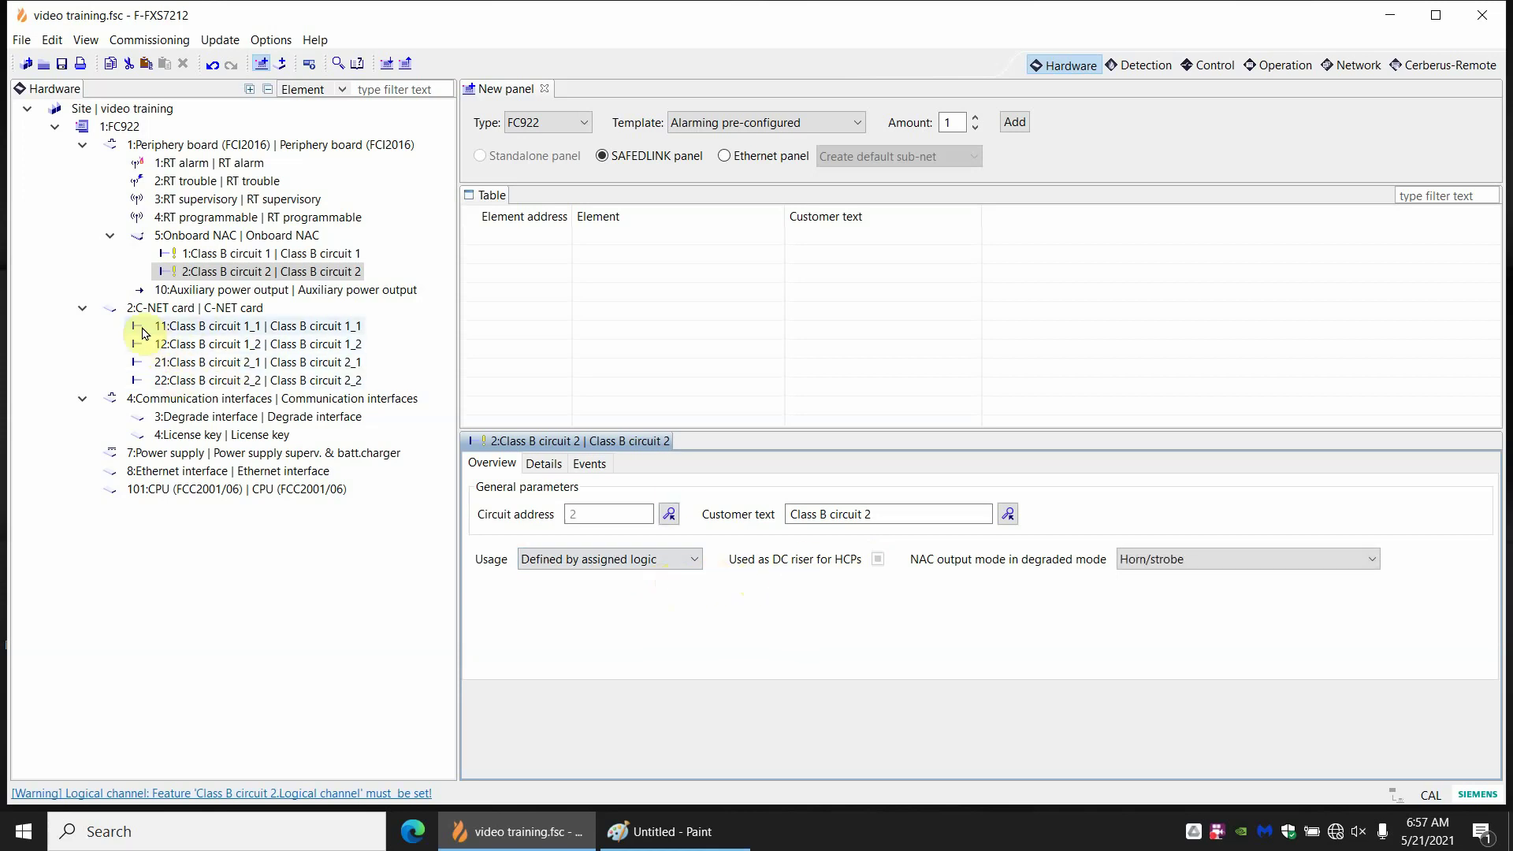
pyautogui.click(108, 234)
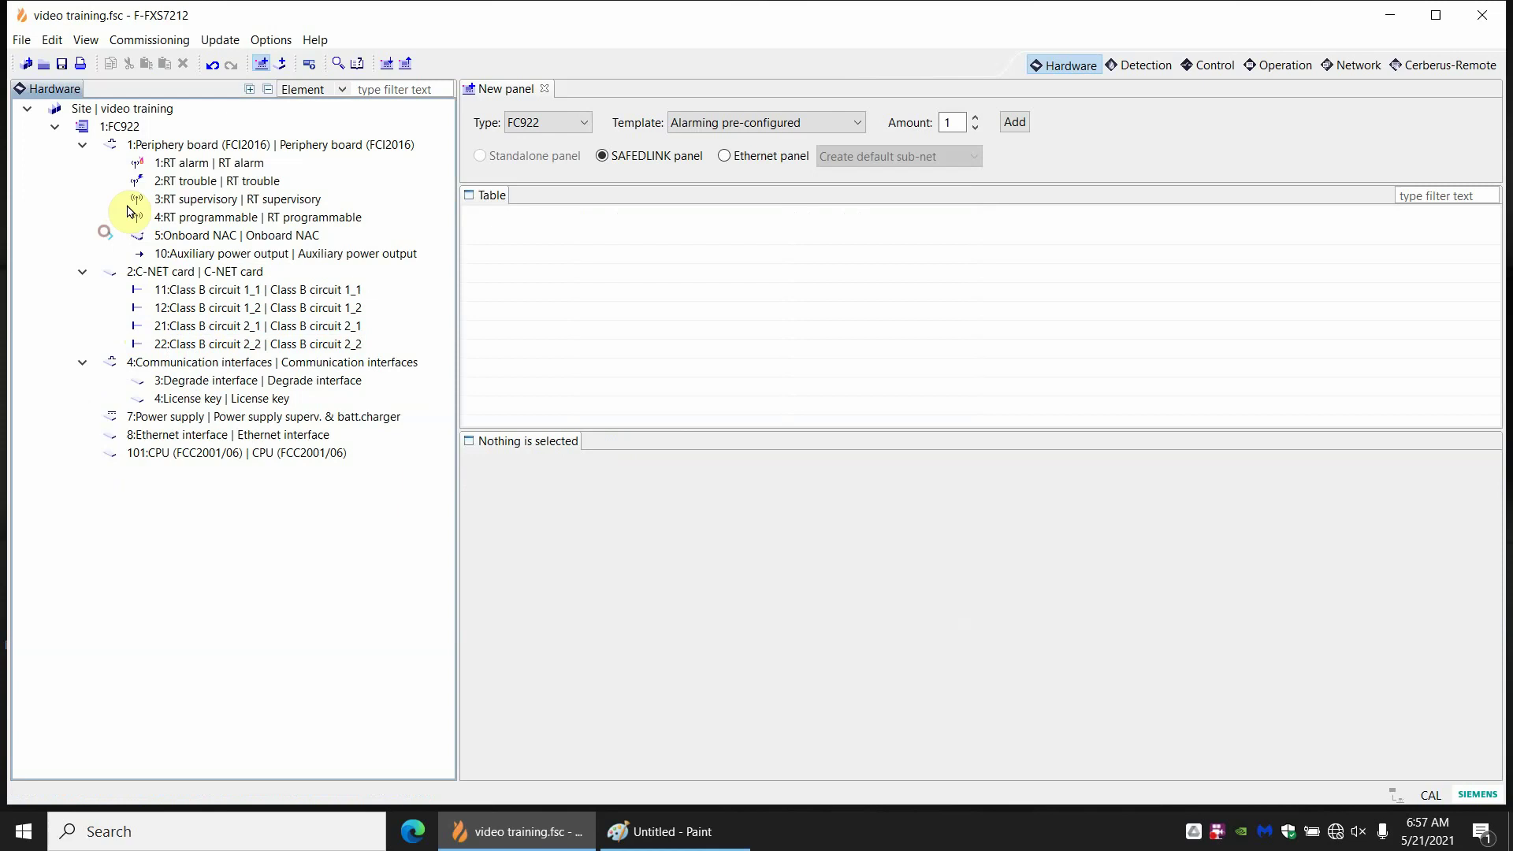
pyautogui.click(82, 144)
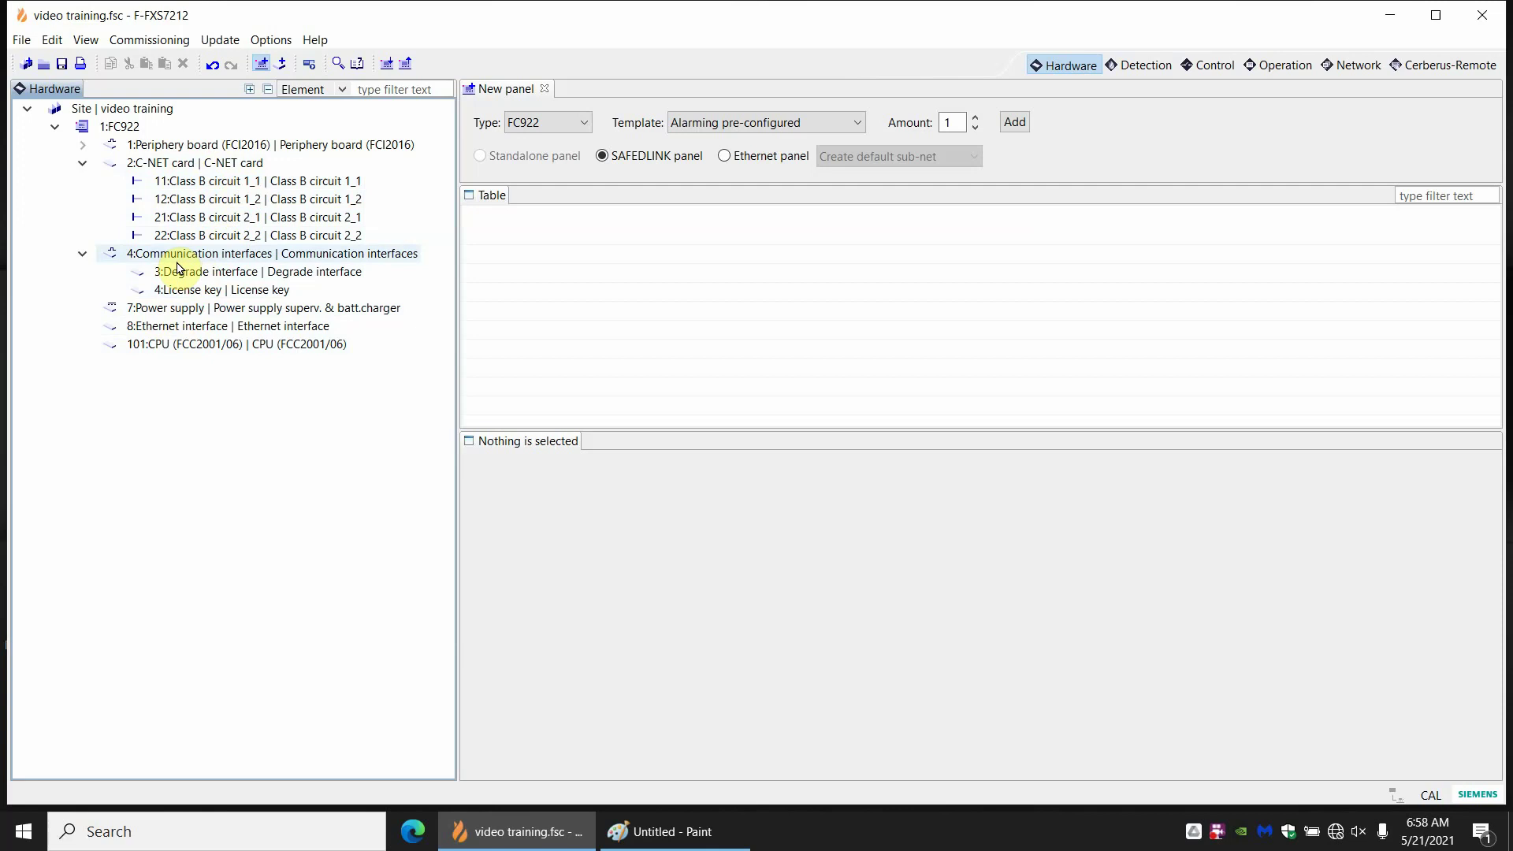
# - Collapse the communication interfaces branch and set the panel's power supply type to 300W
pyautogui.click(82, 253)
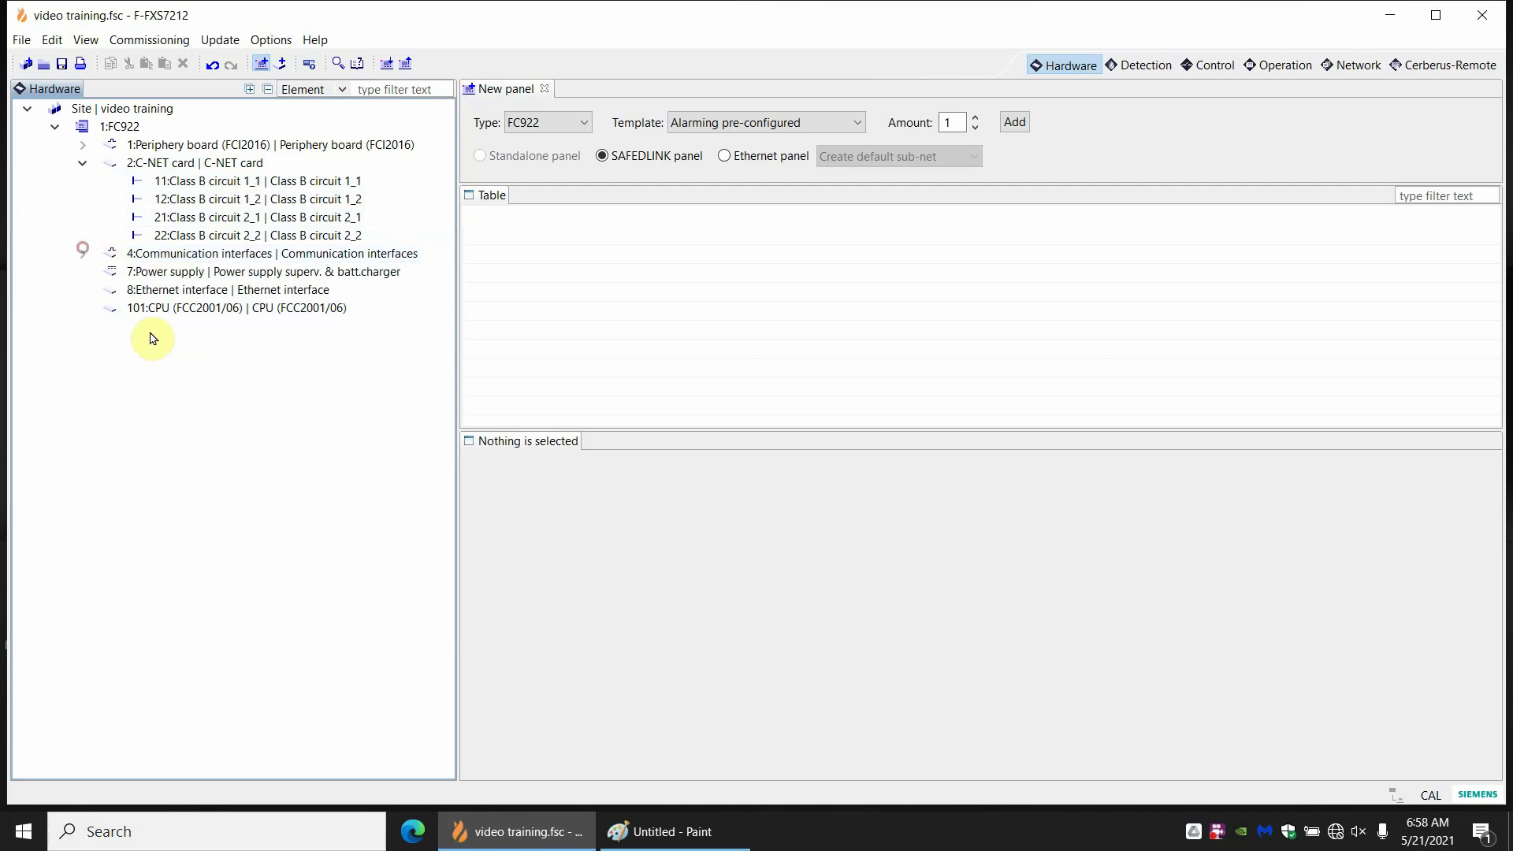
pyautogui.click(171, 273)
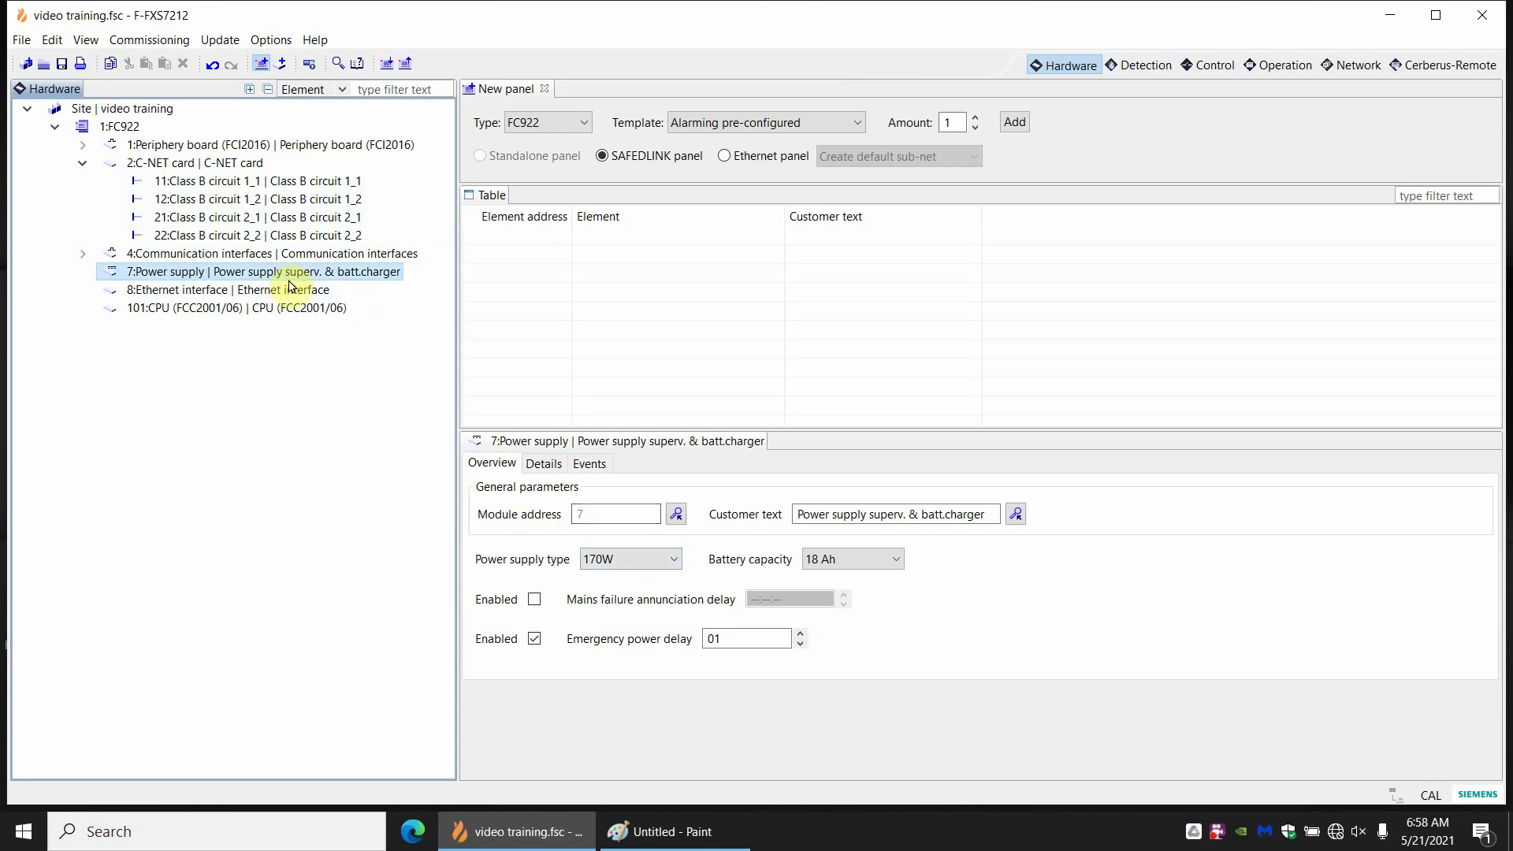
pyautogui.click(662, 560)
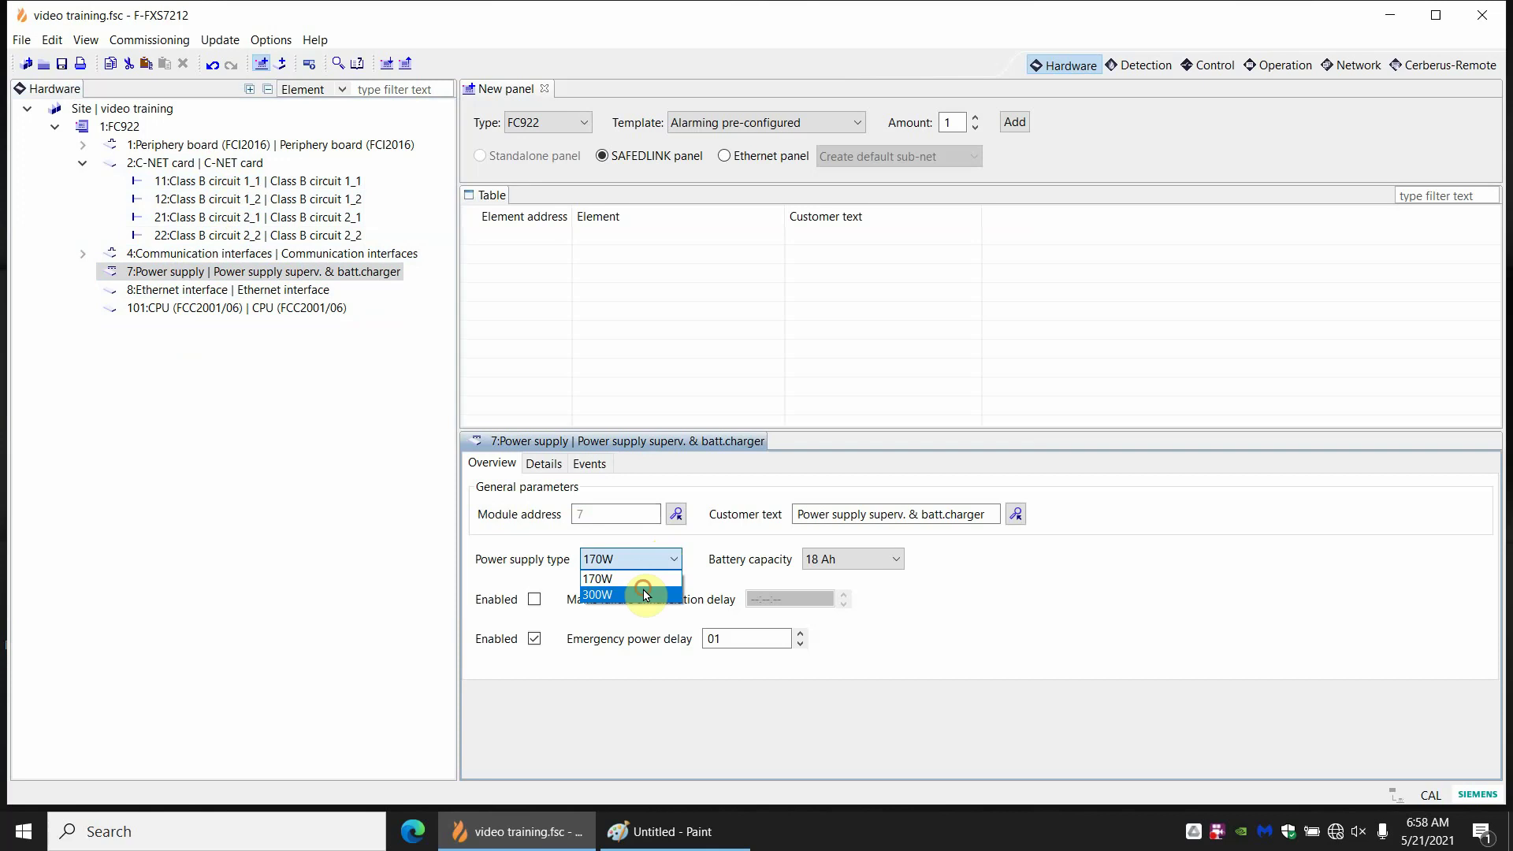
pyautogui.click(643, 589)
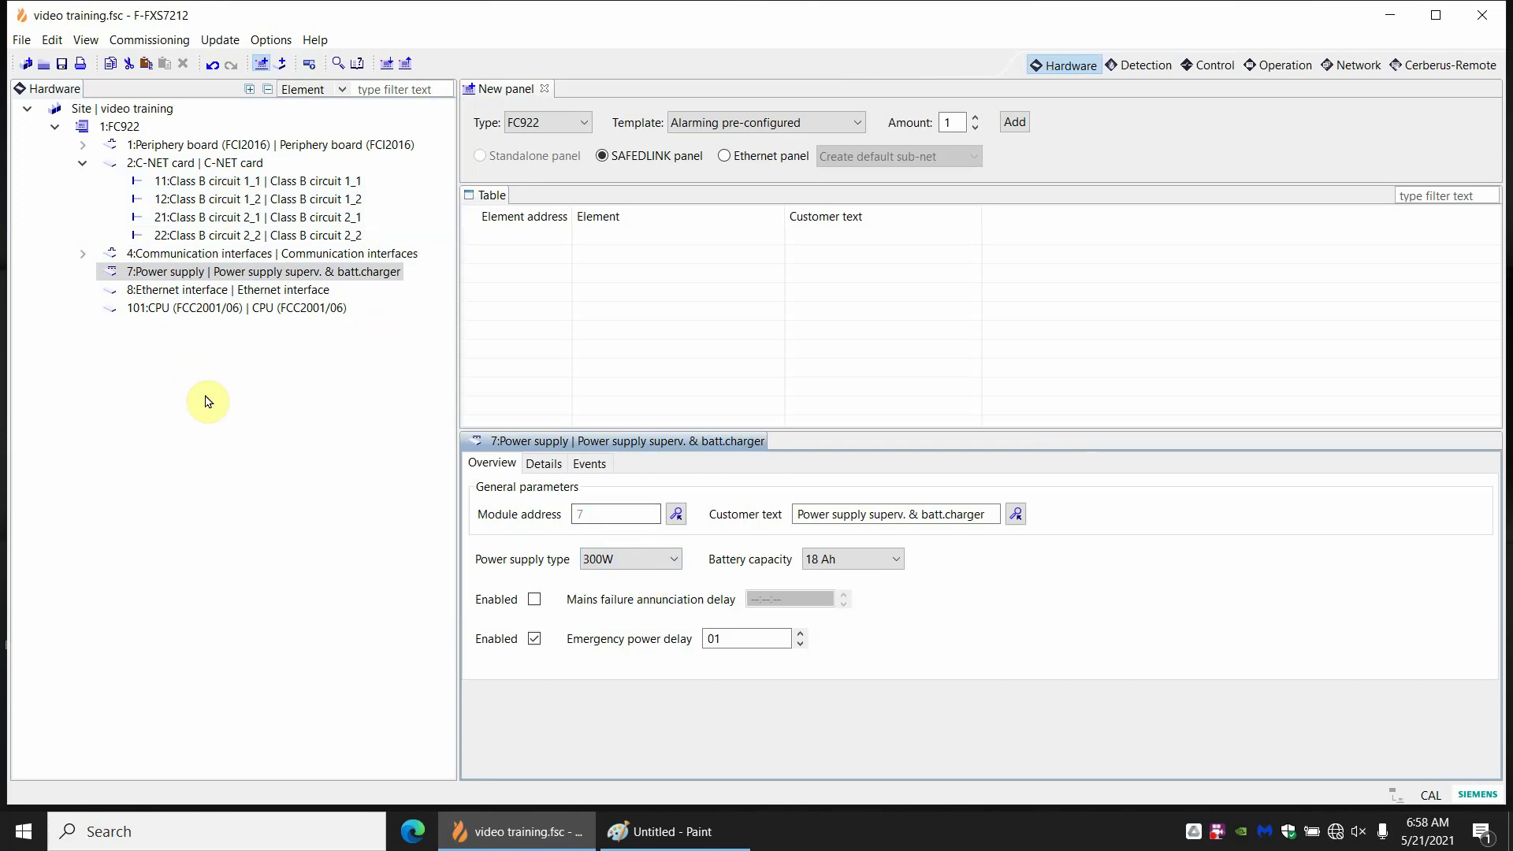
# - View the settings of the panel's Ethernet interface and its FCC2001/06 CPU module
pyautogui.click(152, 292)
pyautogui.click(158, 309)
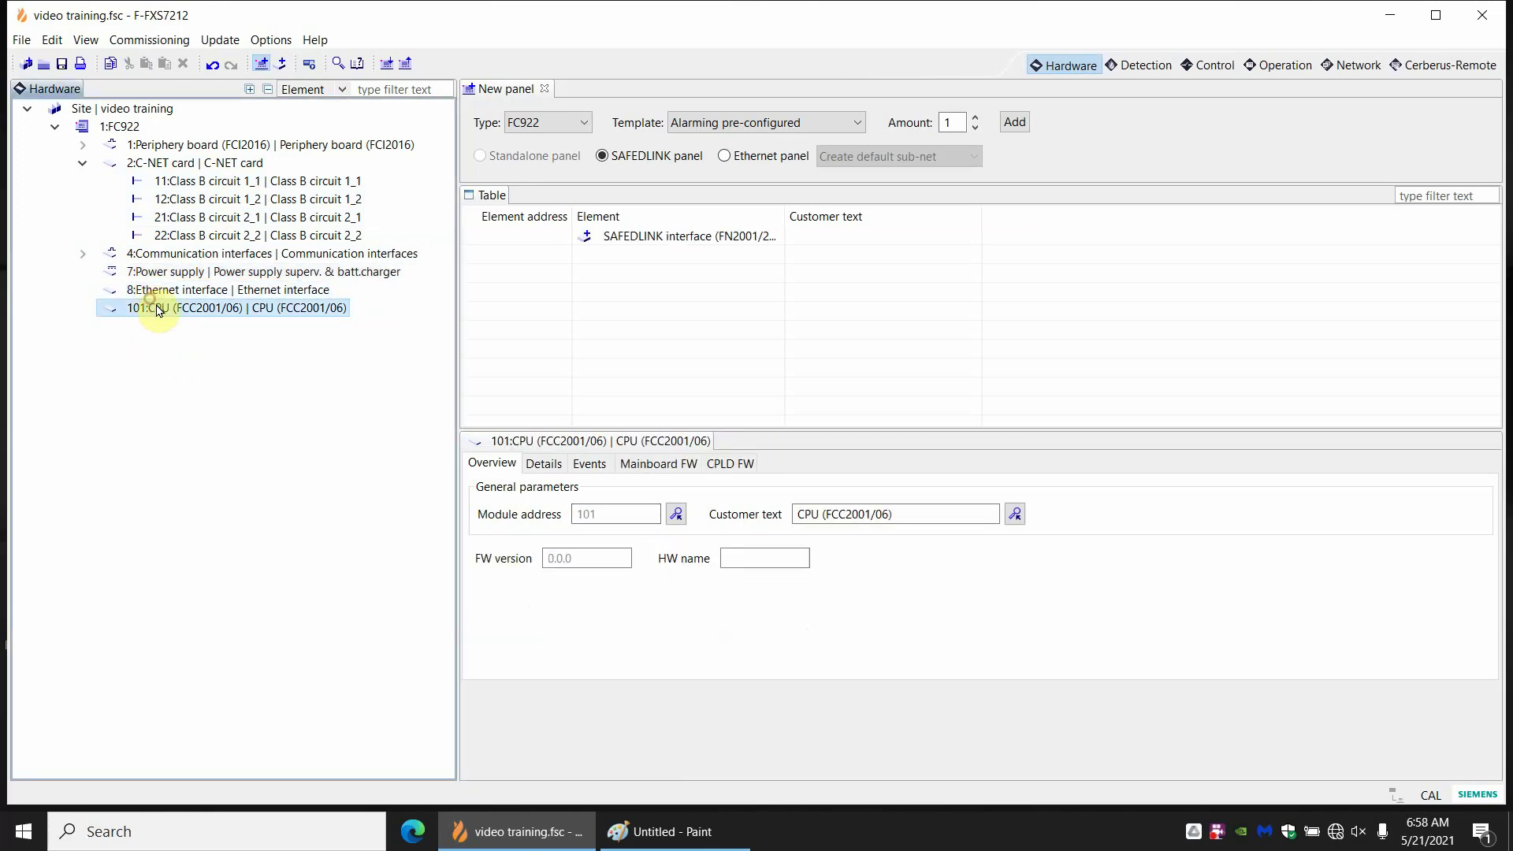